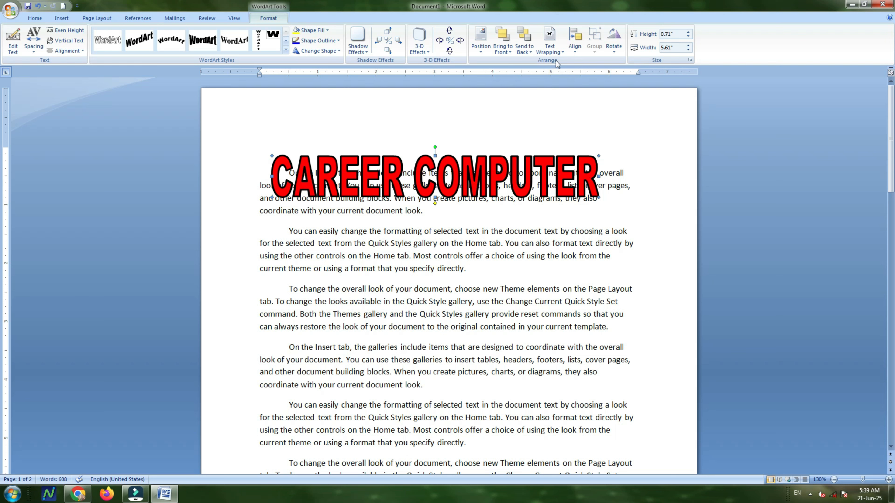
# Step: Set the CAREER COMPUTER WordArt's wrapping to Behind Text, raise it slightly, and return its wrapping to In Front of Text
pyautogui.click(550, 44)
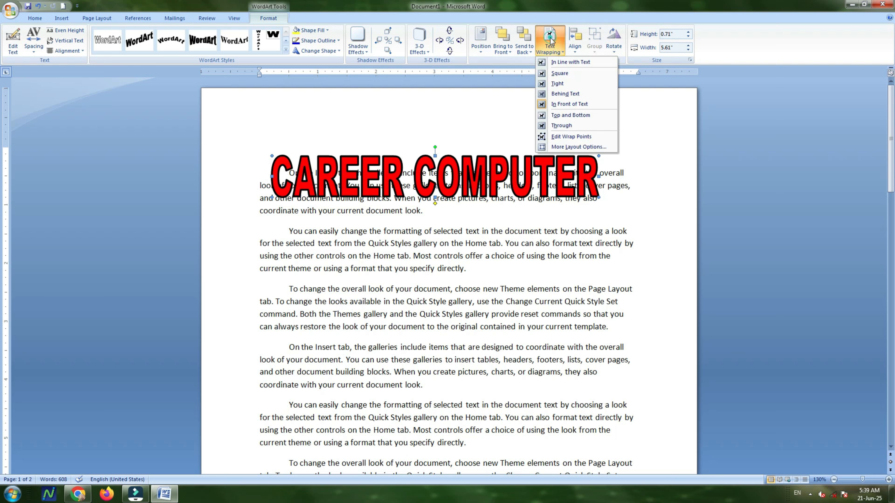
pyautogui.click(574, 95)
pyautogui.moveTo(502, 164); pyautogui.dragTo(508, 154)
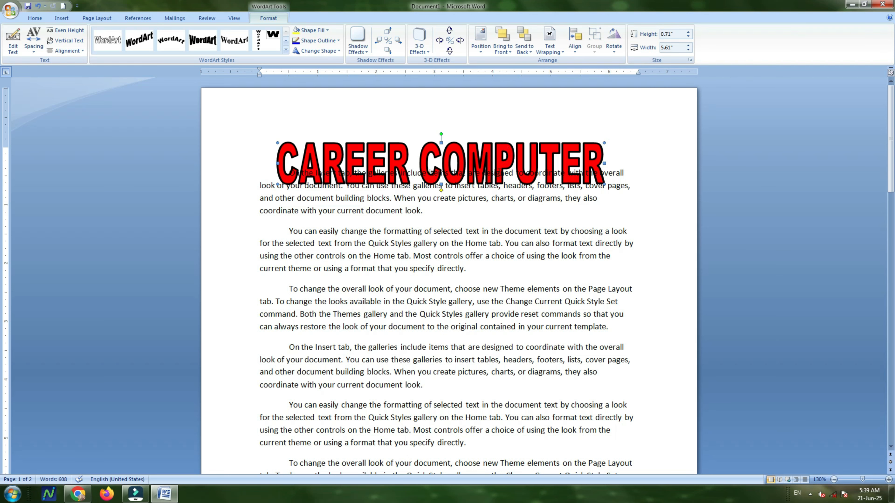
pyautogui.click(550, 41)
pyautogui.click(565, 104)
# Step: Set the WordArt's wrapping to In Line with Text and relocate it within the first paragraph, ending up after "the galleries include"
pyautogui.click(542, 46)
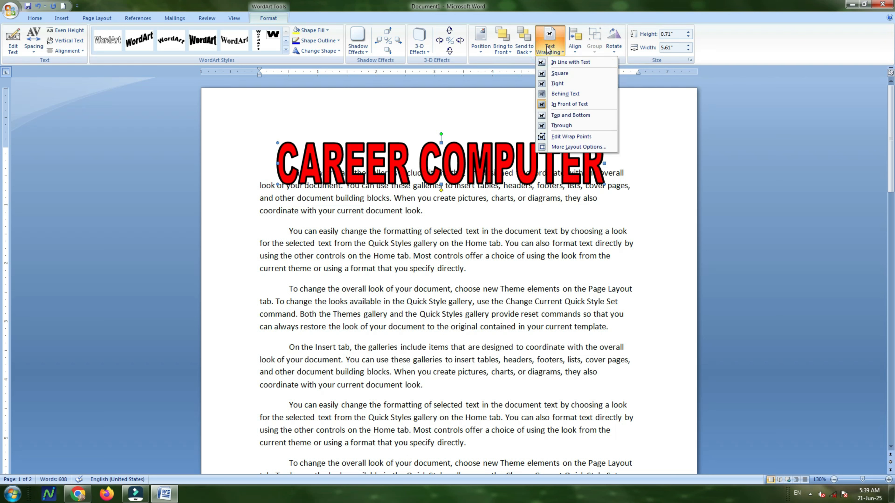
pyautogui.click(565, 62)
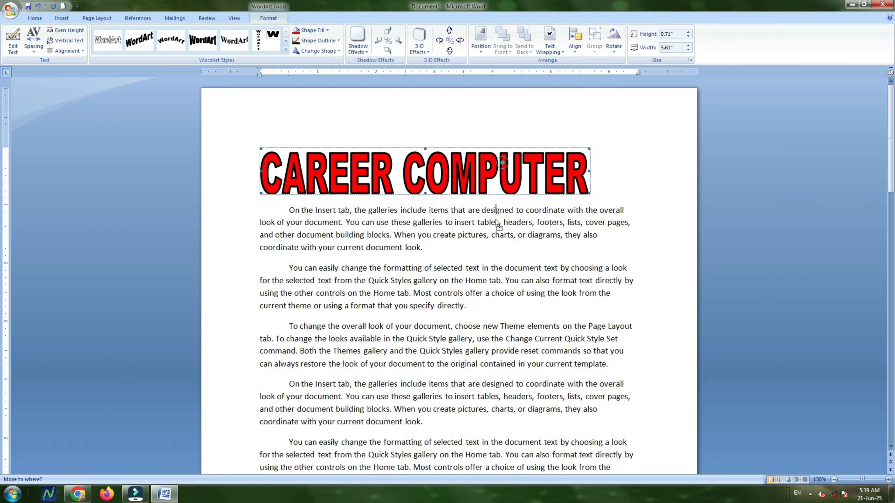
pyautogui.moveTo(502, 162); pyautogui.dragTo(493, 224)
pyautogui.click(493, 221)
pyautogui.click(452, 213)
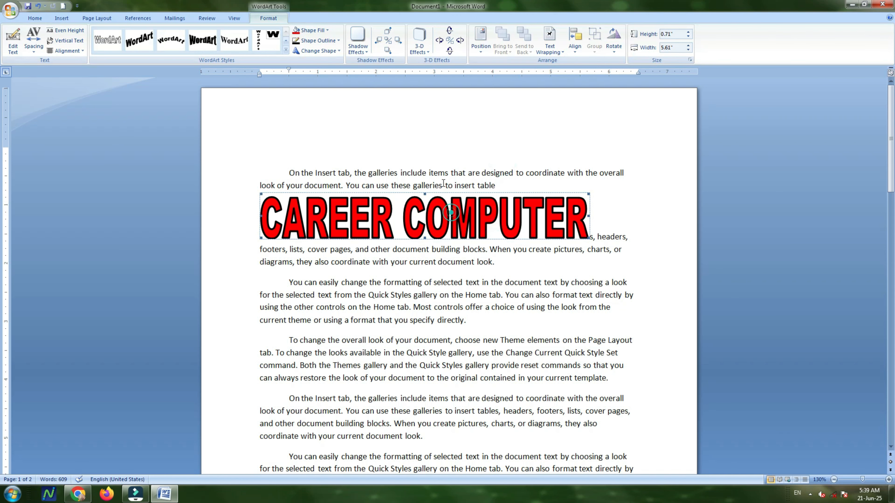
pyautogui.moveTo(439, 216); pyautogui.dragTo(426, 174)
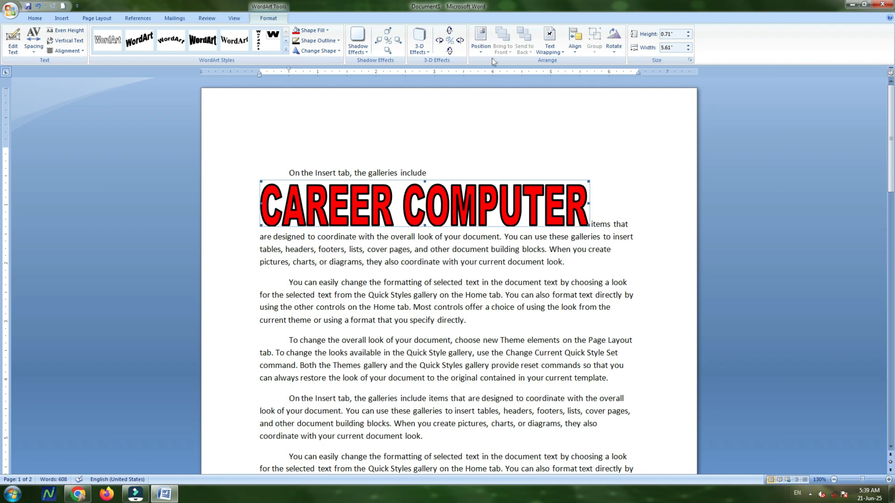
# Step: Set the WordArt's wrapping to Square and reposition it within the first paragraph and up to the paragraph's start
pyautogui.click(546, 41)
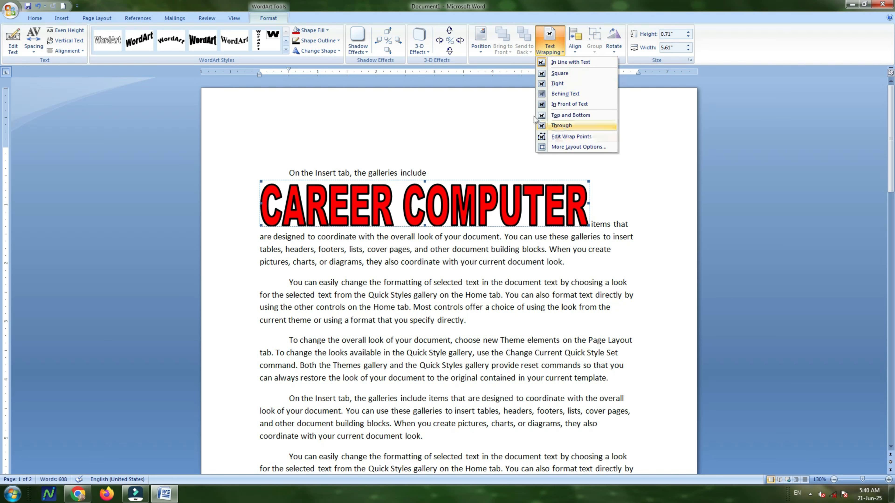
pyautogui.click(567, 75)
pyautogui.moveTo(465, 216)
pyautogui.mouseDown()
pyautogui.moveTo(458, 245)
pyautogui.moveTo(464, 214)
pyautogui.mouseUp()
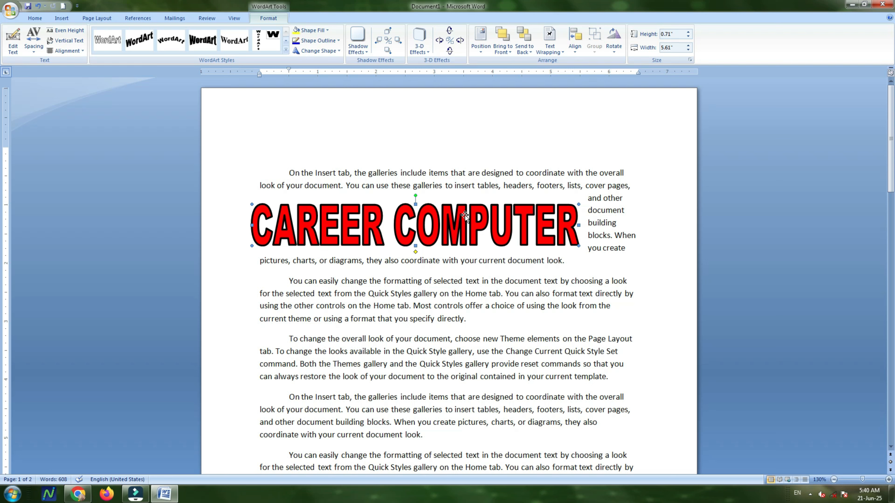
pyautogui.click(549, 40)
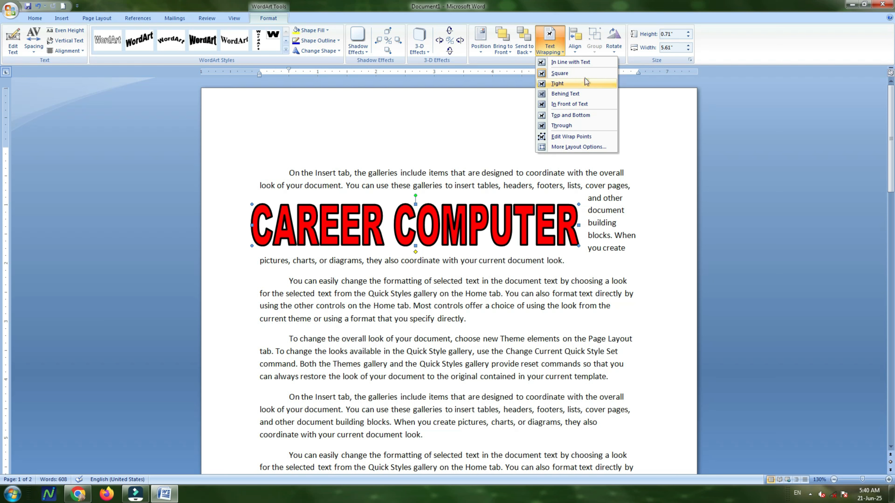
pyautogui.click(506, 213)
pyautogui.moveTo(513, 186); pyautogui.dragTo(524, 153)
pyautogui.click(508, 204)
# Step: Set the WordArt's wrapping to In Front of Text and move it slightly up into the top margin
pyautogui.click(573, 35)
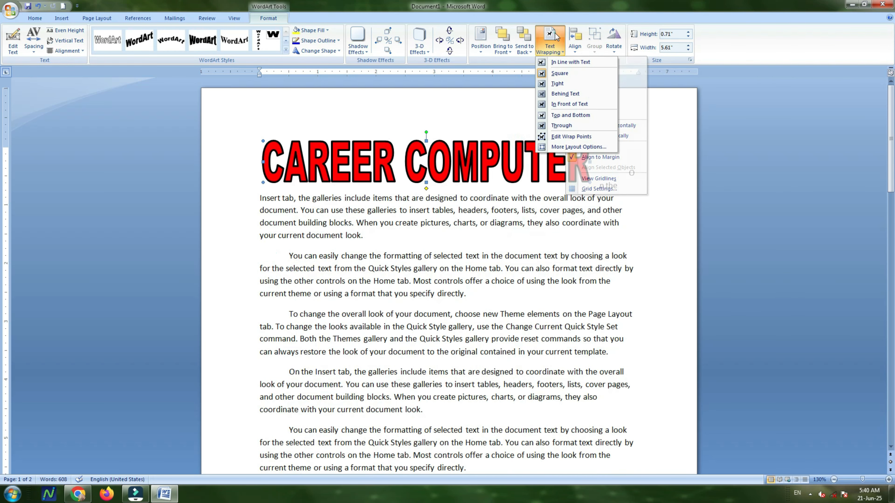
pyautogui.click(571, 103)
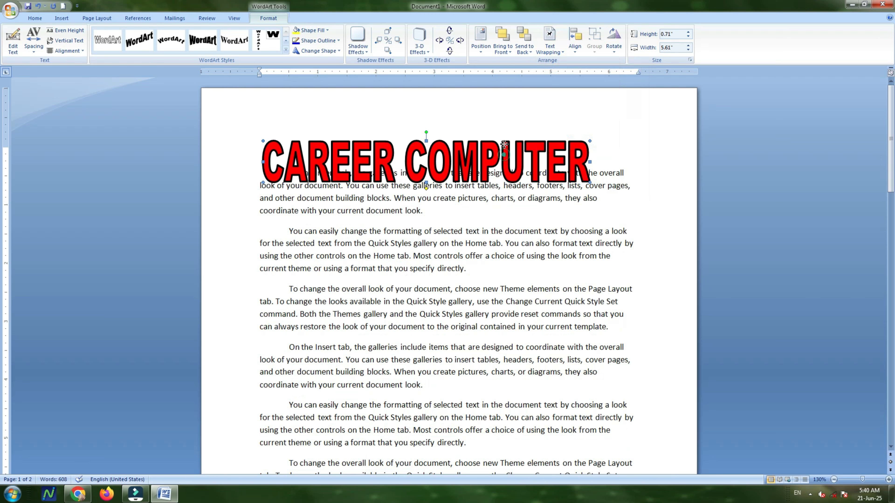
pyautogui.moveTo(503, 156); pyautogui.dragTo(503, 147)
# Step: Align the WordArt to the left margin
pyautogui.click(576, 38)
pyautogui.click(510, 155)
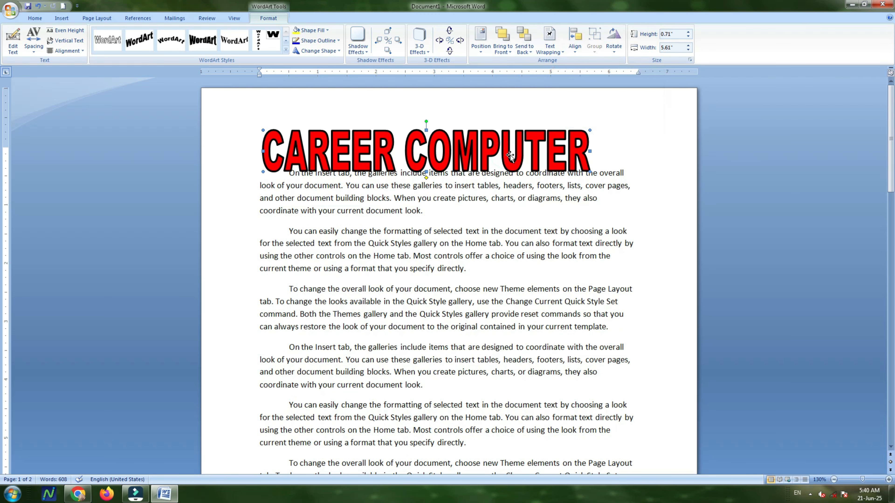
pyautogui.click(575, 32)
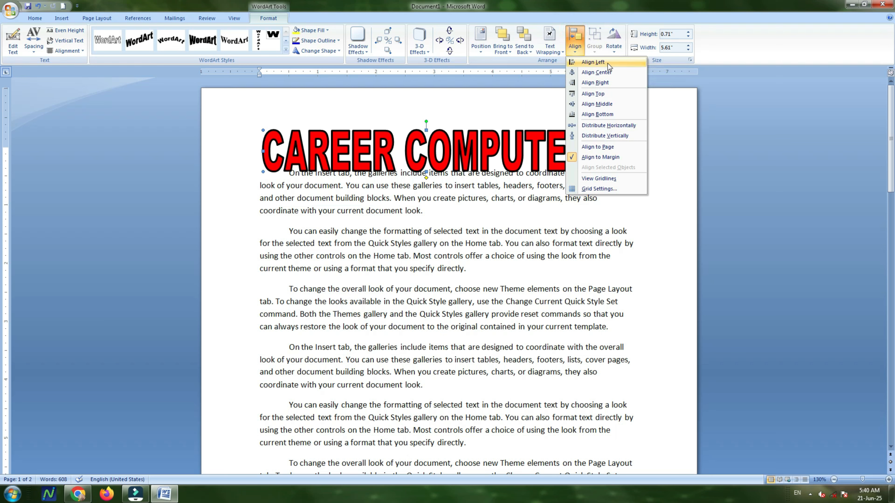
pyautogui.click(592, 62)
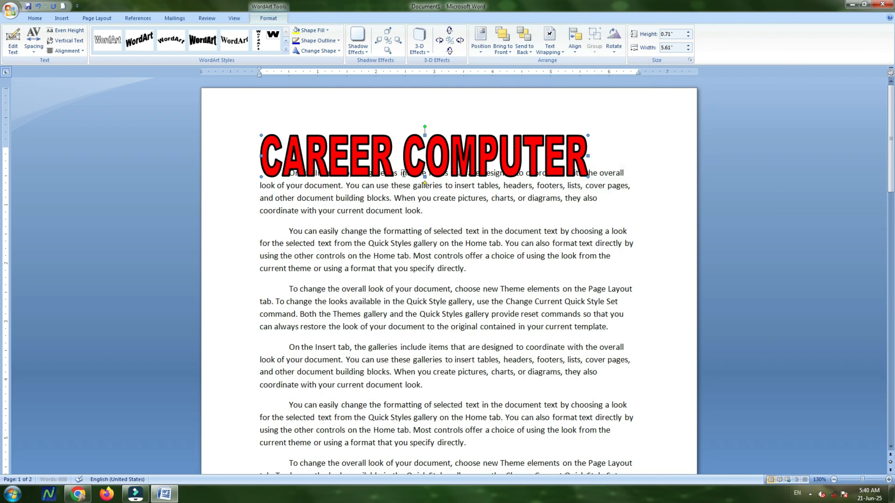
# Step: Resize the WordArt freehand to about 0.56" high and 2.98" wide, and place it near the middle above the first paragraph
pyautogui.moveTo(589, 176); pyautogui.dragTo(428, 165)
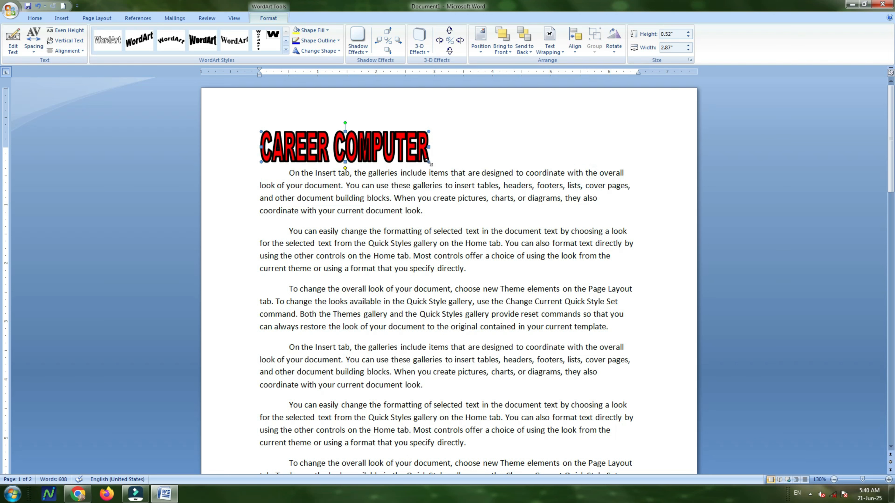
pyautogui.moveTo(428, 162)
pyautogui.mouseDown()
pyautogui.moveTo(500, 211)
pyautogui.moveTo(429, 179)
pyautogui.mouseUp()
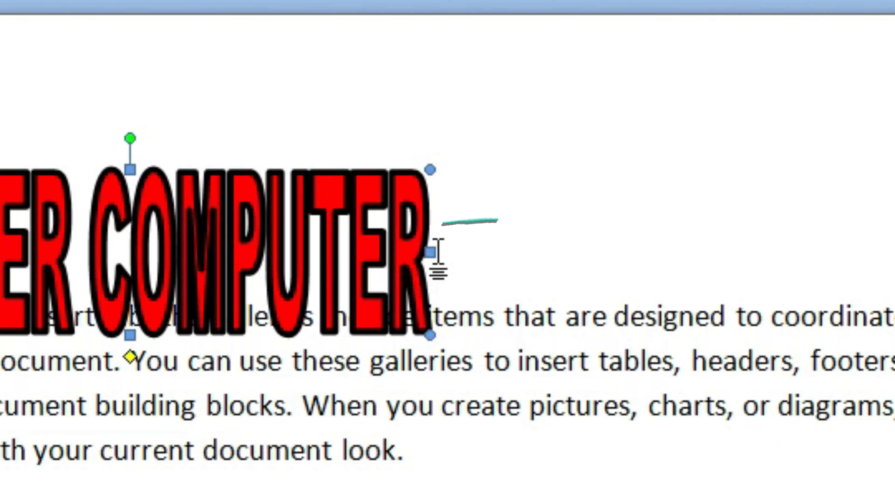
pyautogui.moveTo(430, 155); pyautogui.dragTo(376, 151)
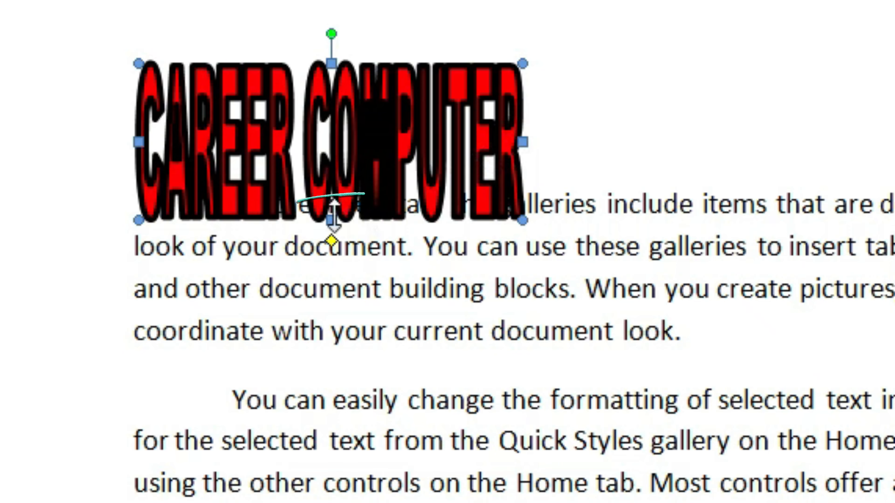
pyautogui.moveTo(319, 177); pyautogui.dragTo(320, 167)
pyautogui.moveTo(332, 211); pyautogui.dragTo(435, 164)
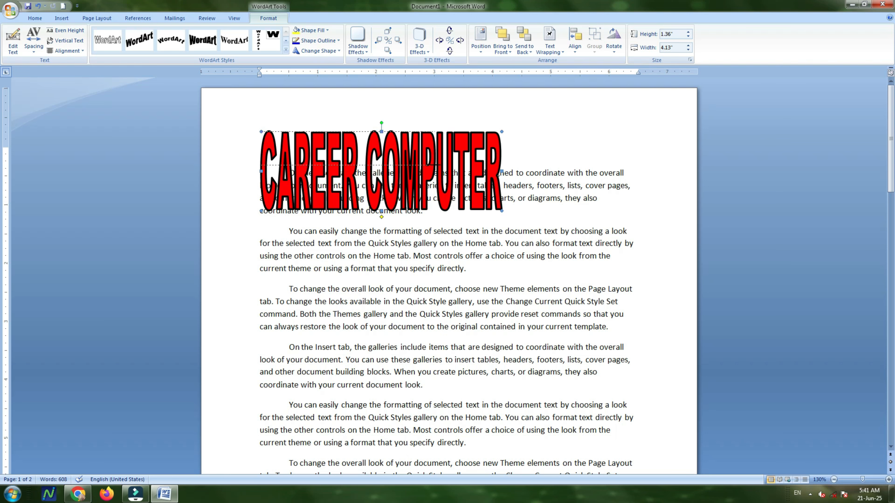
# Step: Apply Align Left to the WordArt, followed by Align Center, relative to the page margins
pyautogui.click(575, 39)
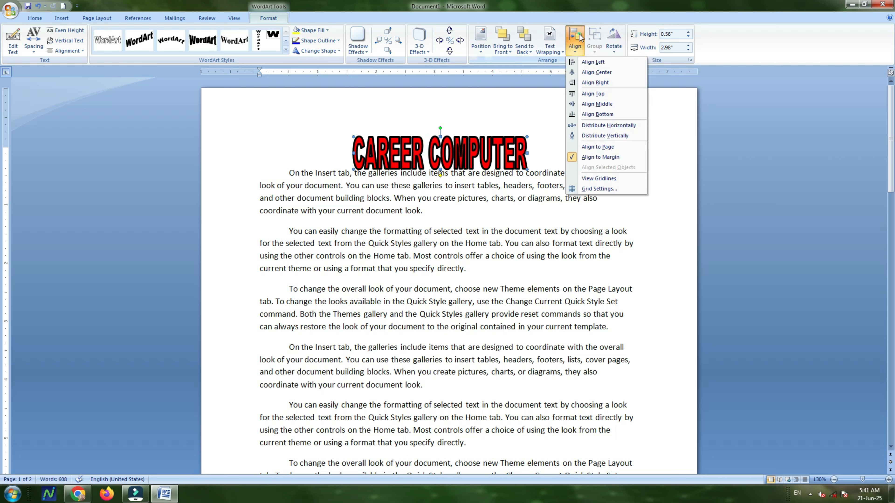
pyautogui.click(612, 66)
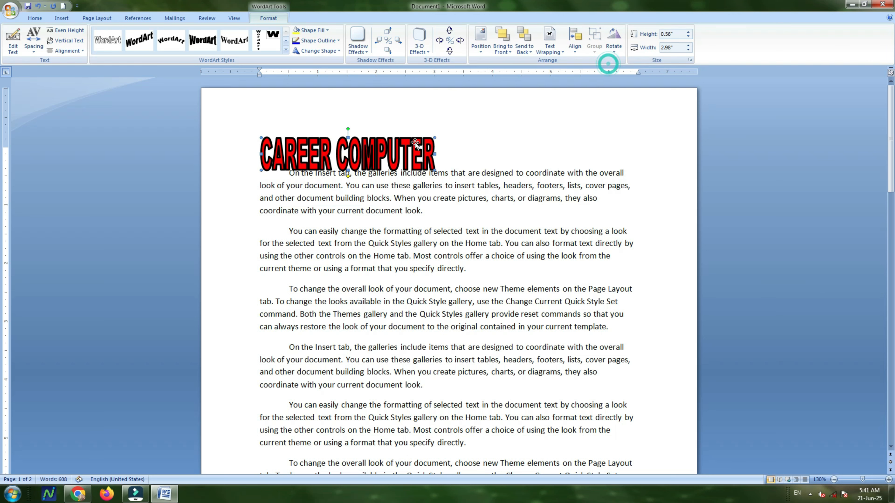
pyautogui.click(575, 39)
pyautogui.click(605, 73)
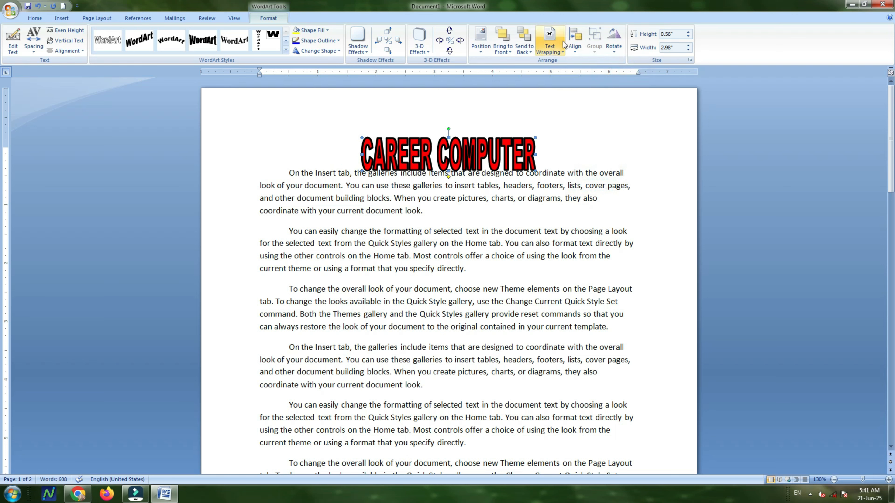
# Step: Align the WordArt to the right margin and to the top margin
pyautogui.click(574, 38)
pyautogui.click(600, 83)
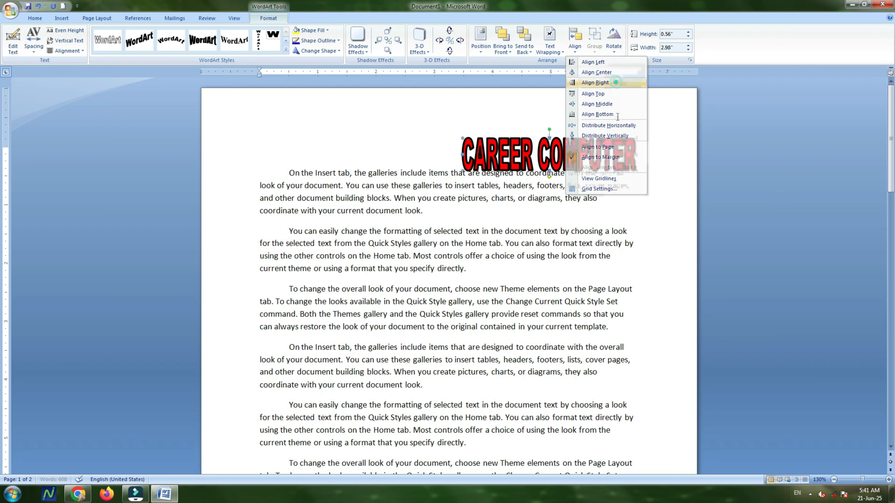
pyautogui.click(577, 38)
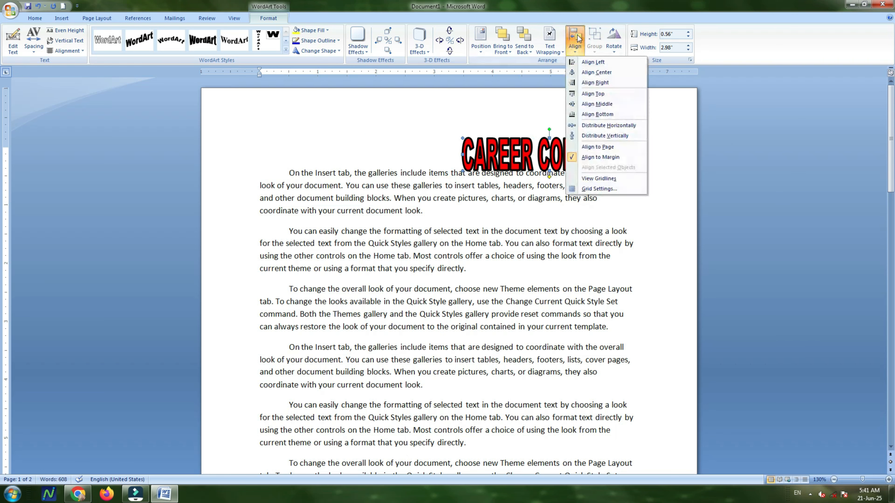
pyautogui.click(605, 93)
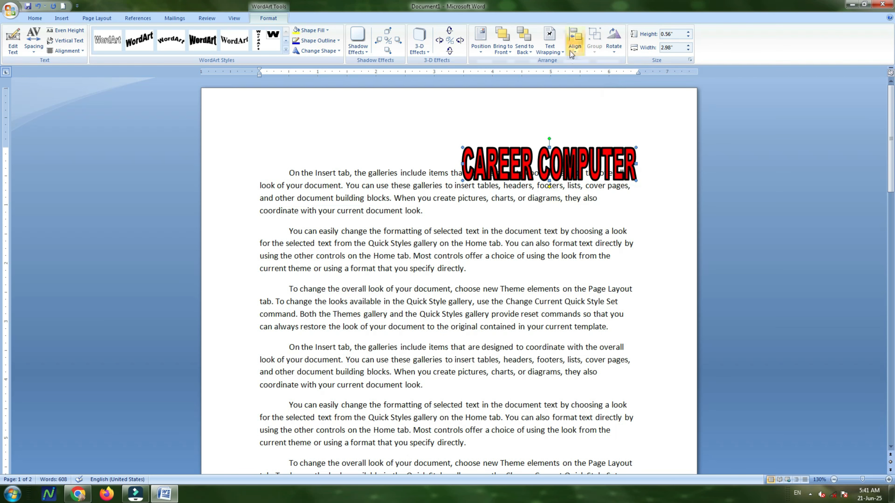
# Step: Apply Align Middle to the WordArt, followed by Align Bottom, with the document shown at 80%
pyautogui.click(575, 39)
pyautogui.click(600, 106)
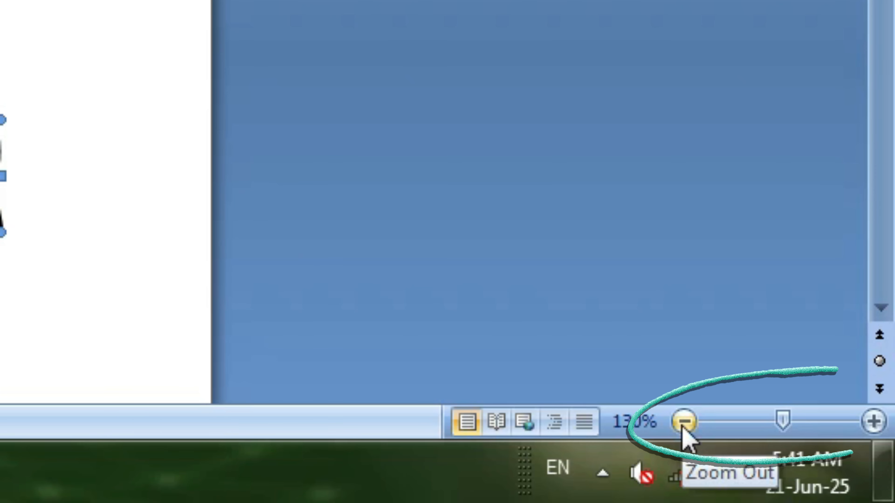
pyautogui.click(833, 480)
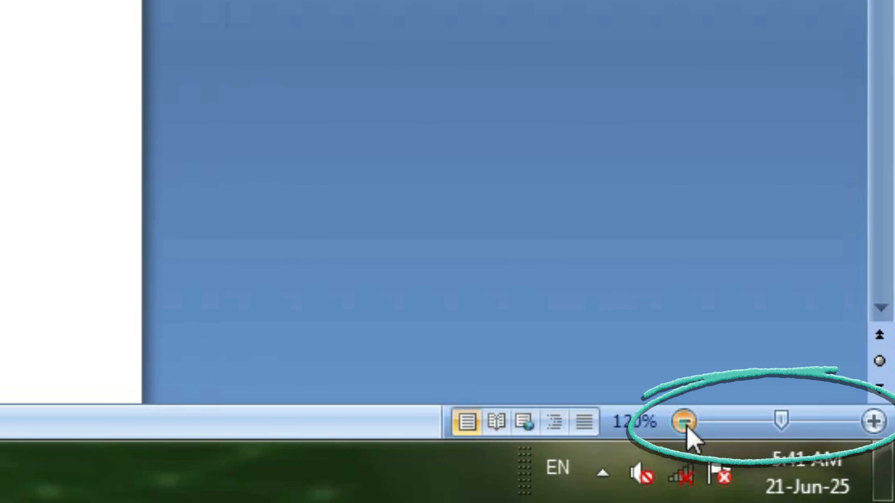
pyautogui.click(833, 480)
pyautogui.click(834, 480)
pyautogui.click(683, 421)
pyautogui.click(684, 421)
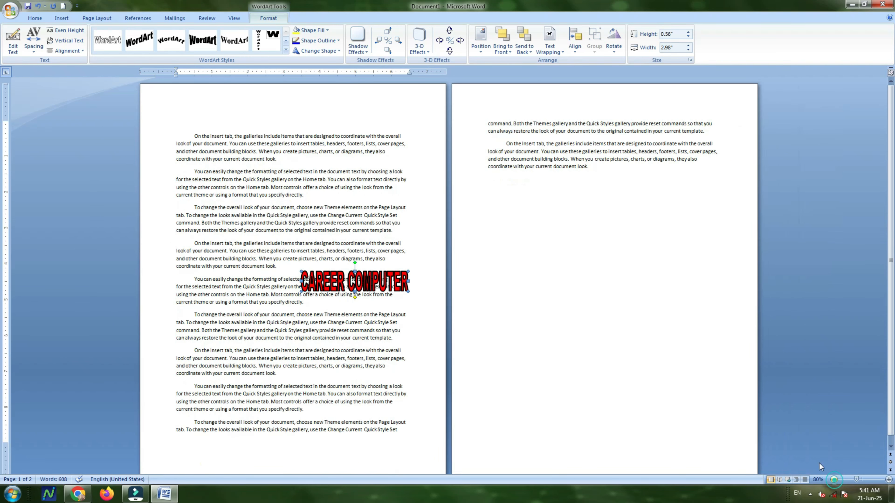
pyautogui.click(575, 37)
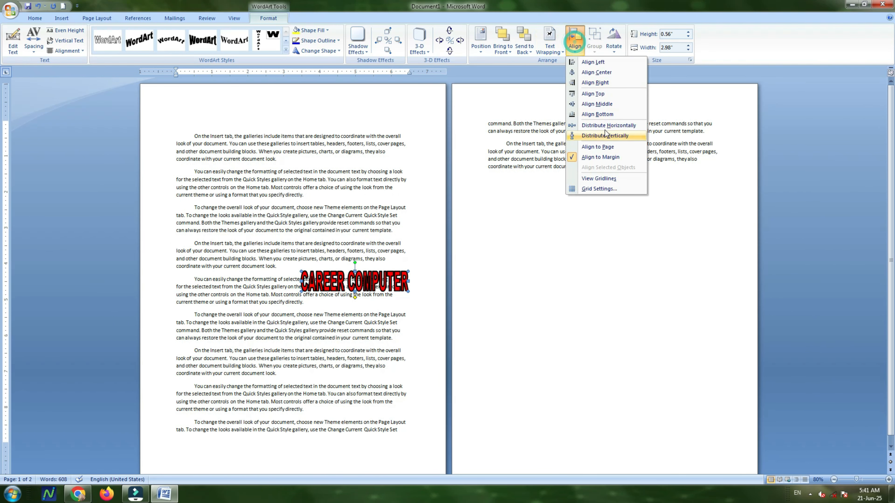
pyautogui.click(604, 115)
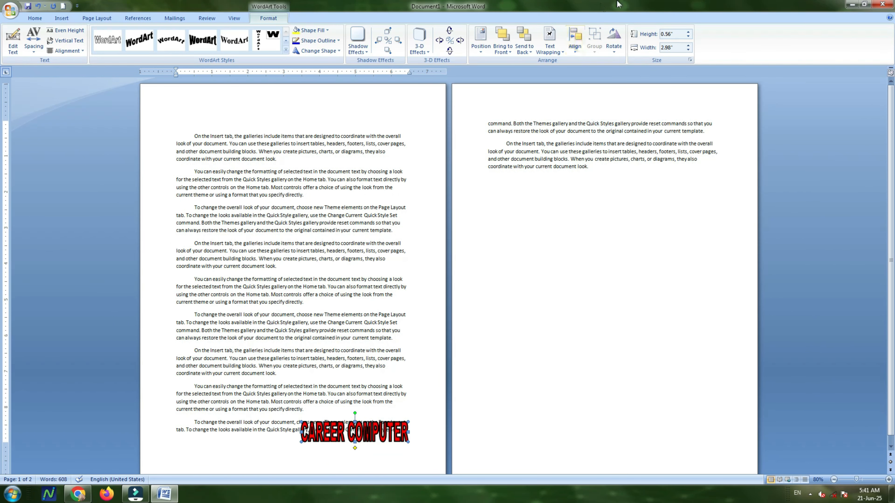
# Step: Distribute the WordArt horizontally and vertically between the page margins
pyautogui.click(575, 37)
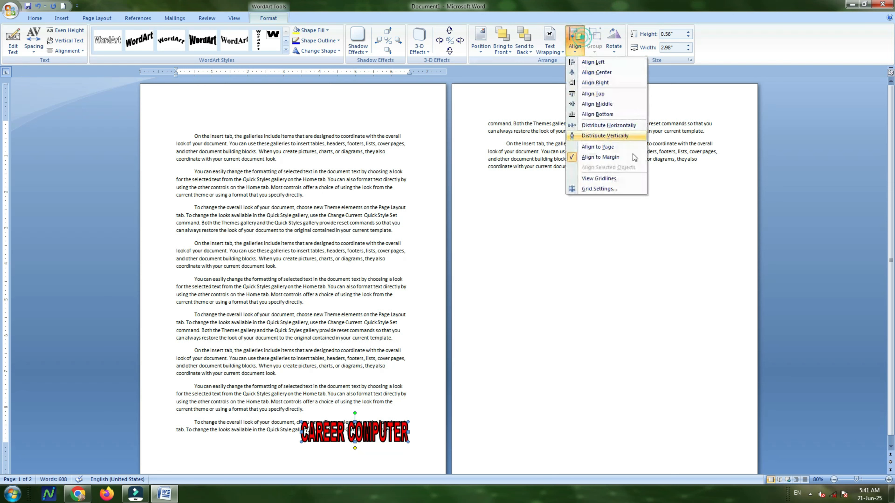
pyautogui.click(600, 127)
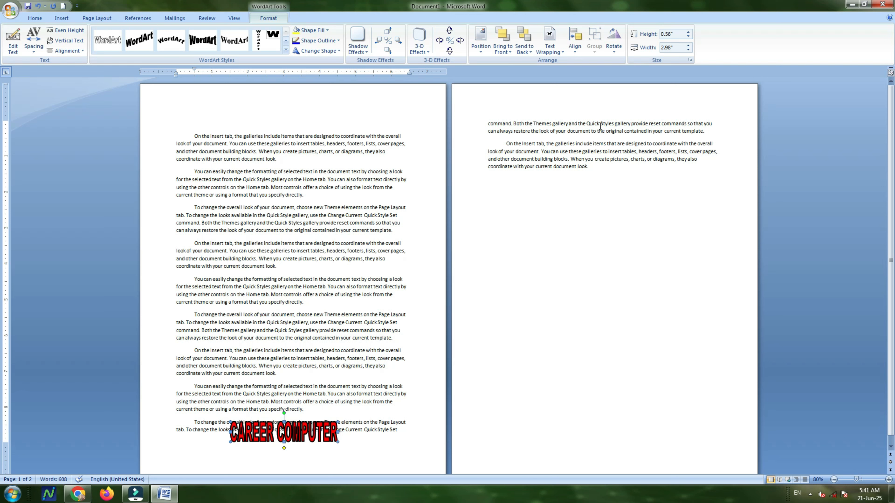
pyautogui.click(575, 38)
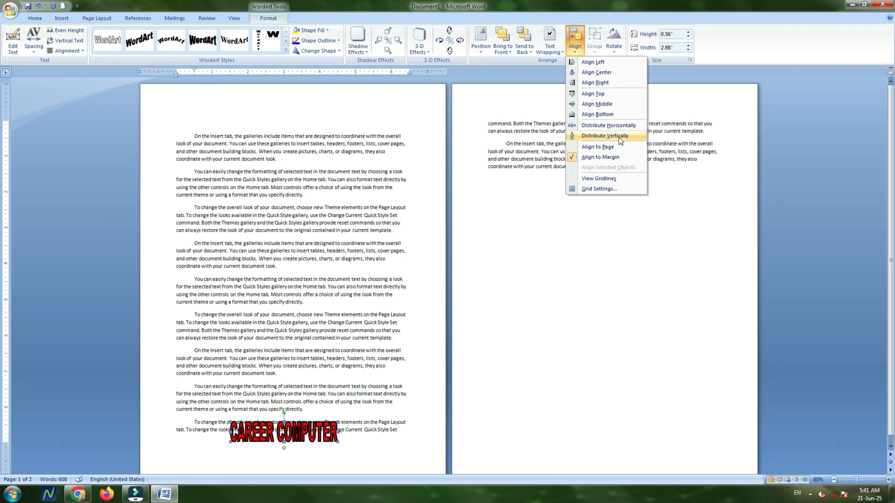
pyautogui.click(604, 136)
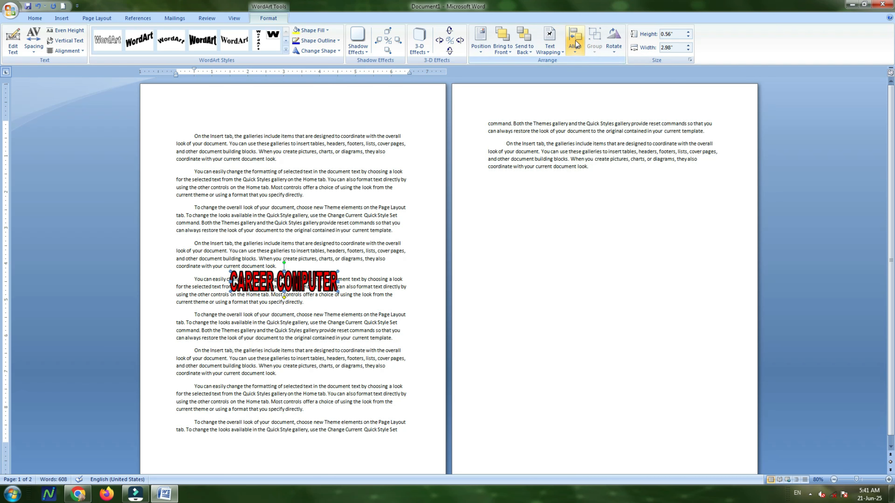
# Step: Move the WordArt above the first paragraph on page 1 and paste a duplicate of it
pyautogui.moveTo(317, 275); pyautogui.dragTo(306, 116)
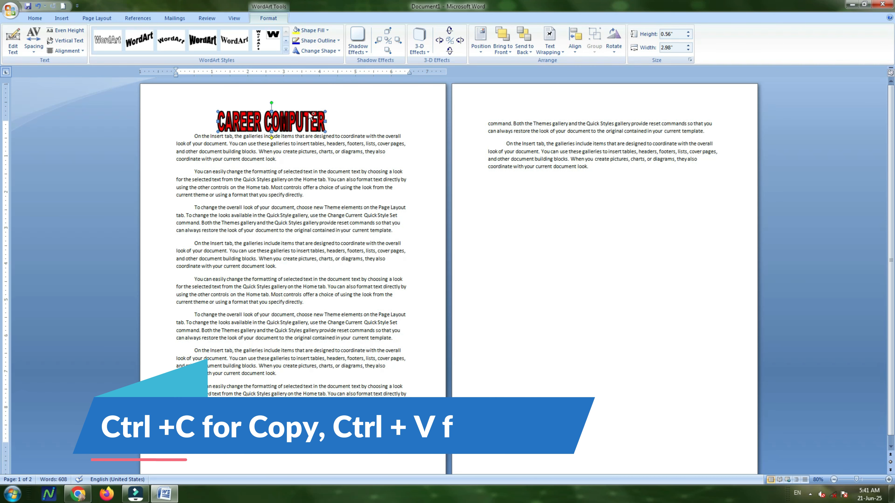
pyautogui.hotkey('ctrl', 'v')
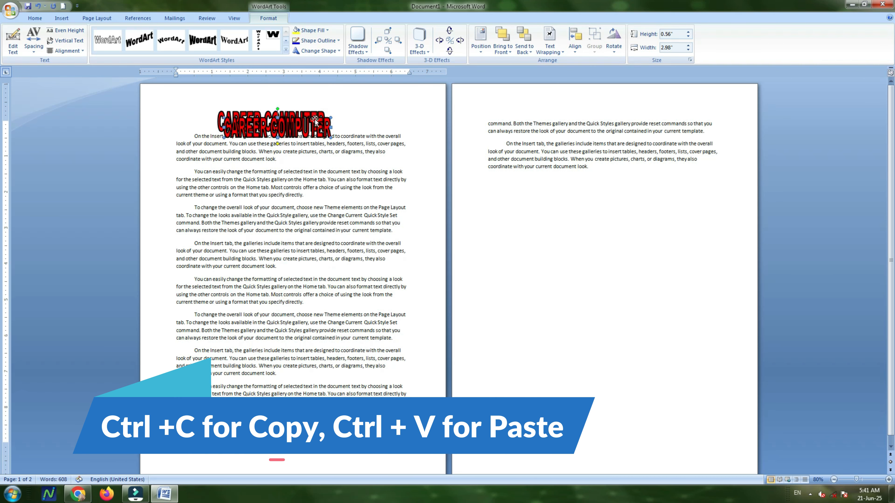
# Step: Place the duplicate WordArt directly below the original CAREER COMPUTER WordArt and group the two objects
pyautogui.moveTo(315, 121); pyautogui.dragTo(321, 149)
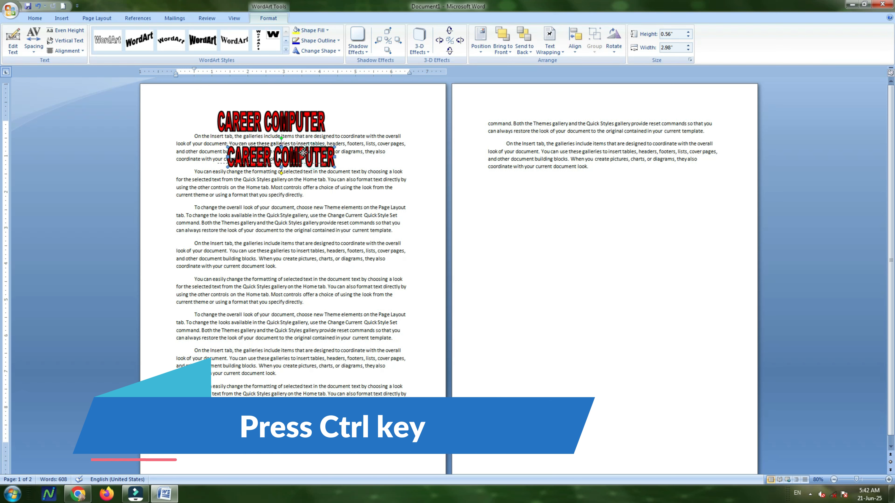
pyautogui.moveTo(312, 156); pyautogui.dragTo(303, 152)
pyautogui.keyDown('ctrl'); pyautogui.click(307, 124); pyautogui.keyUp('ctrl')
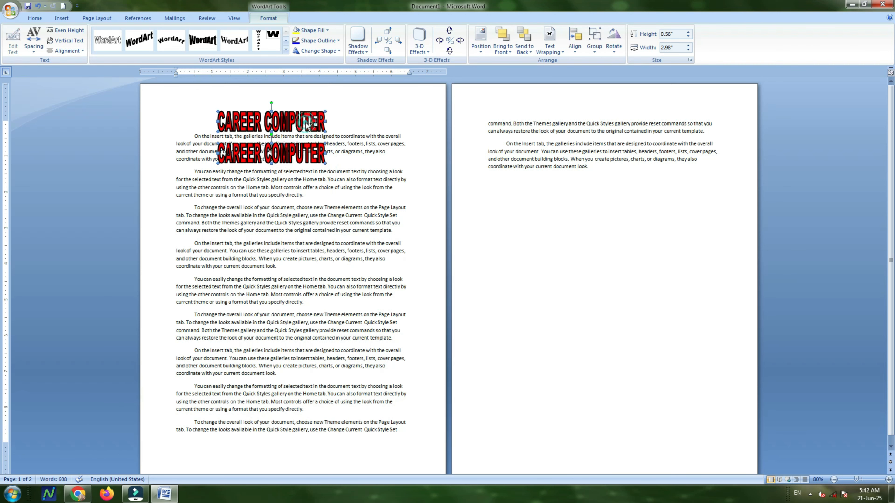
pyautogui.click(590, 47)
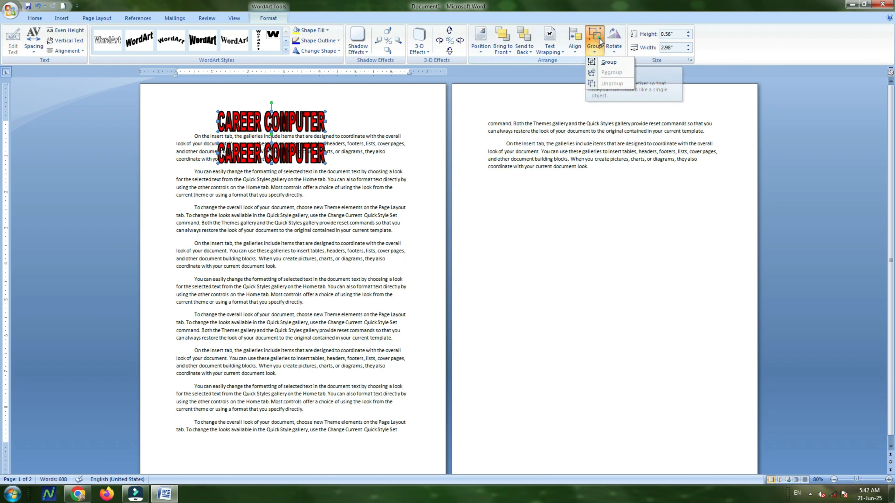
pyautogui.click(612, 63)
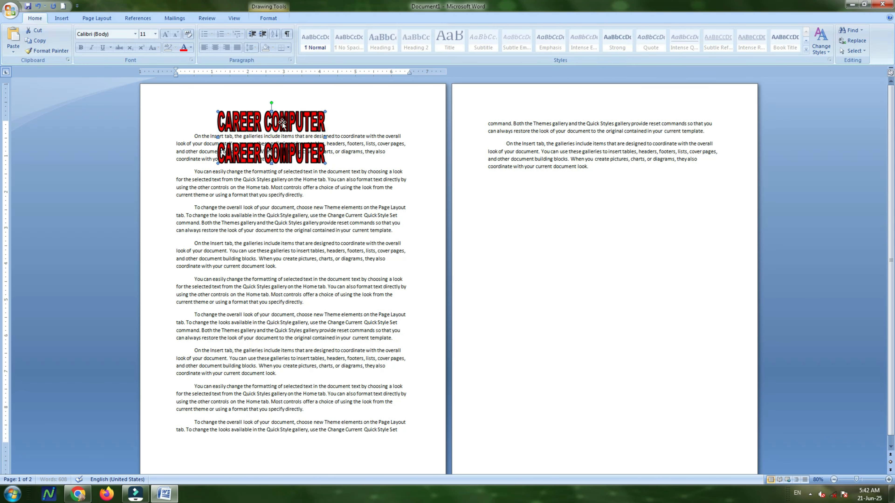
# Step: Move the grouped WordArt down the page, ending with it over the first two paragraphs near the left margin
pyautogui.moveTo(288, 120); pyautogui.dragTo(287, 194)
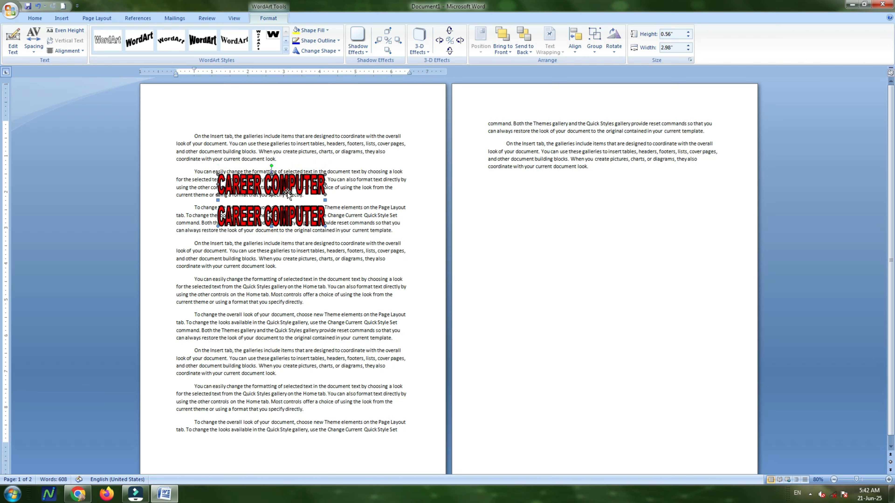
pyautogui.click(360, 172)
pyautogui.moveTo(338, 157)
pyautogui.mouseDown()
pyautogui.moveTo(300, 227)
pyautogui.moveTo(300, 169)
pyautogui.mouseUp()
pyautogui.click(345, 231)
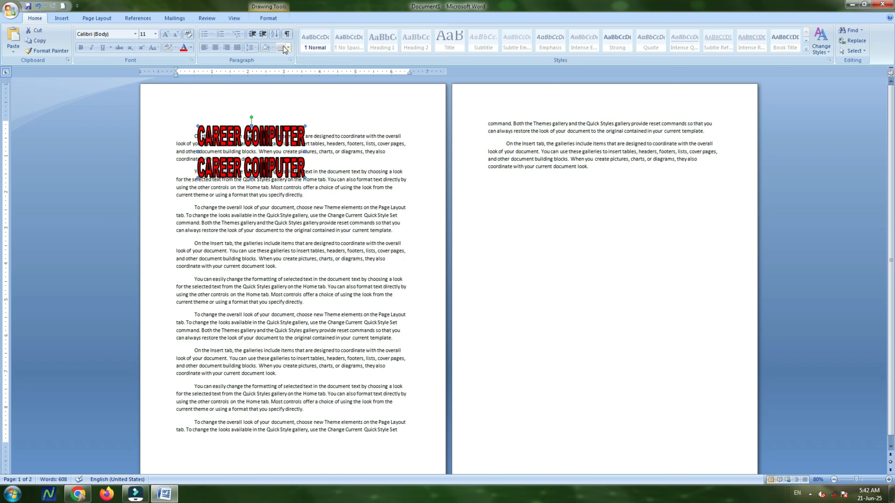
# Step: Ungroup the two CAREER COMPUTER WordArt objects
pyautogui.rightClick(299, 138)
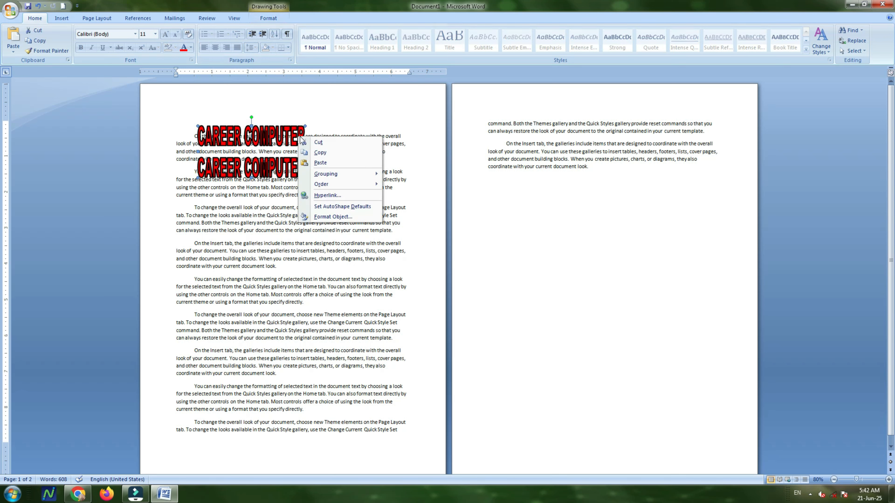
pyautogui.moveTo(326, 176)
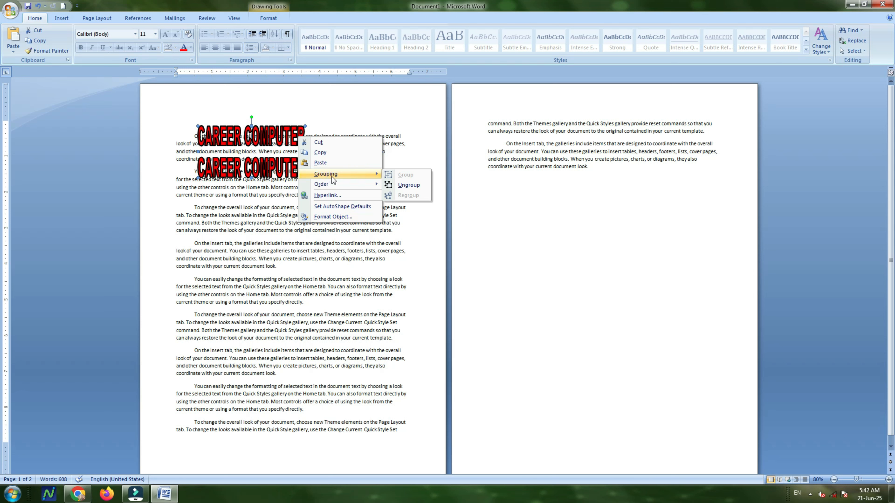
pyautogui.click(409, 185)
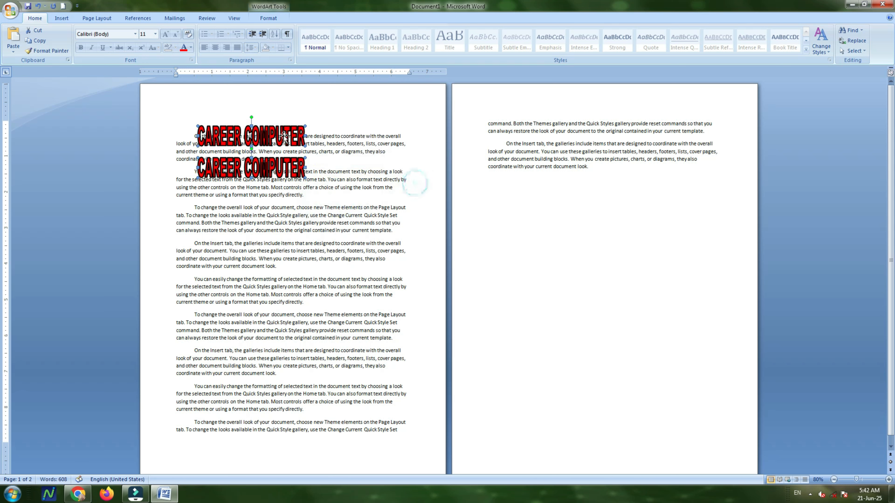
# Step: Try to group the two selected WordArt objects again
pyautogui.rightClick(286, 140)
pyautogui.moveTo(349, 176)
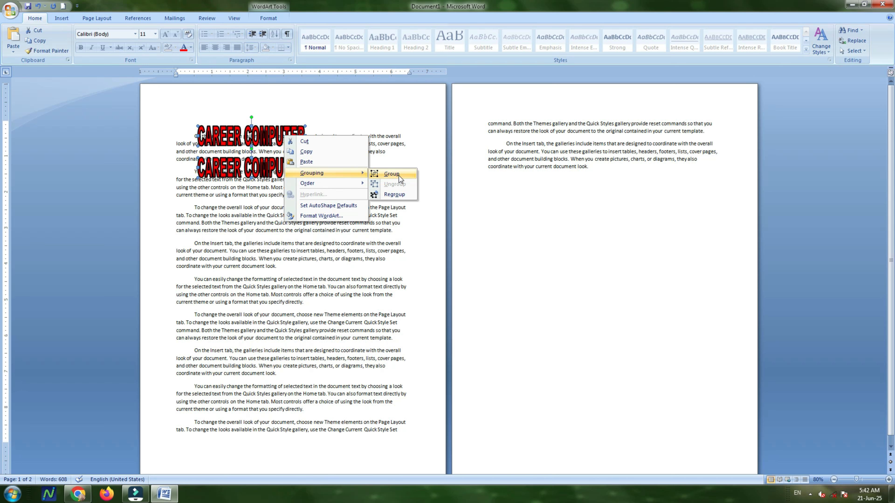
pyautogui.click(392, 174)
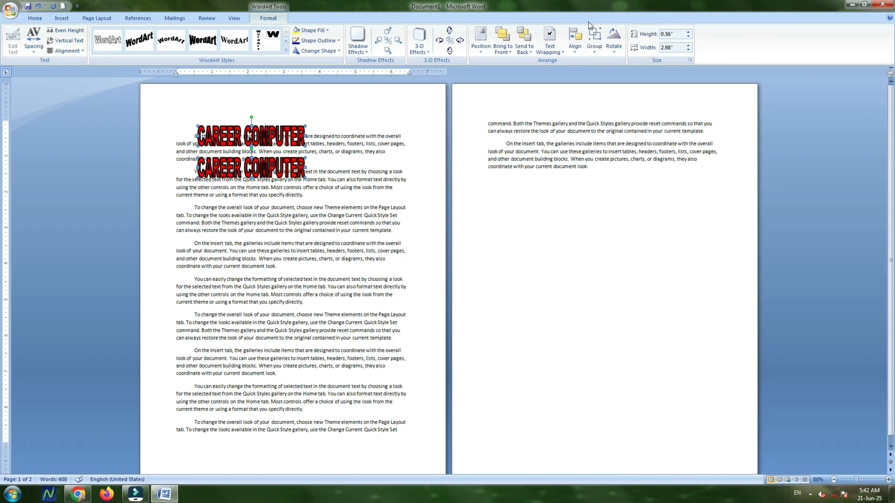
# Step: Move the lower WordArt beside the upper one, send it to the back and overlap it with the end of the first
pyautogui.click(527, 40)
pyautogui.click(406, 130)
pyautogui.click(270, 174)
pyautogui.moveTo(384, 136); pyautogui.dragTo(388, 141)
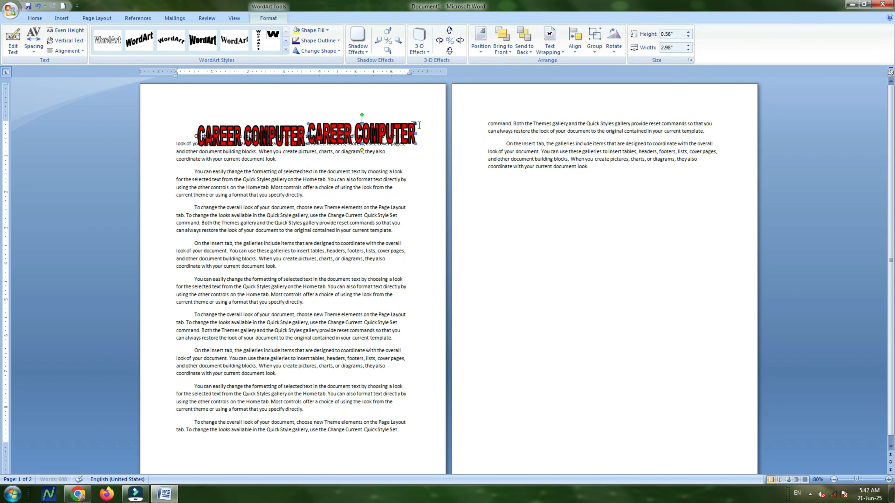
pyautogui.click(529, 37)
pyautogui.moveTo(369, 134); pyautogui.dragTo(342, 134)
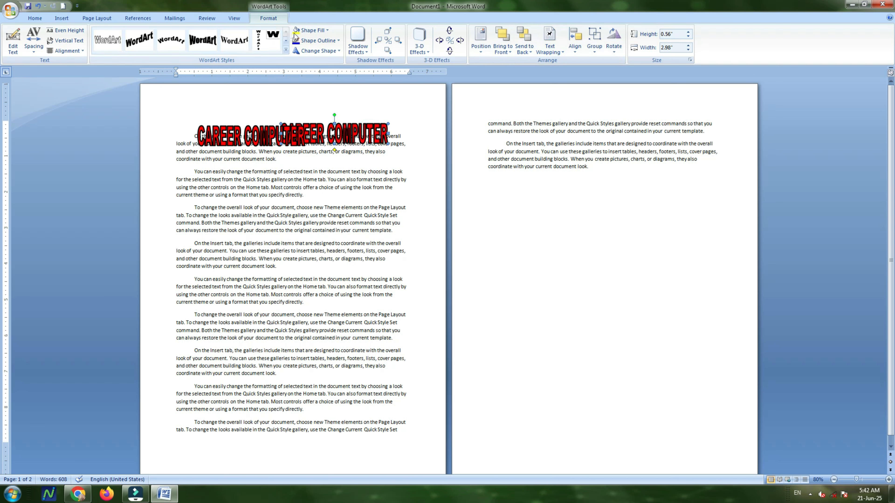
# Step: Fill the overlapping second WordArt with yellow and reposition it slightly against the red one
pyautogui.click(310, 30)
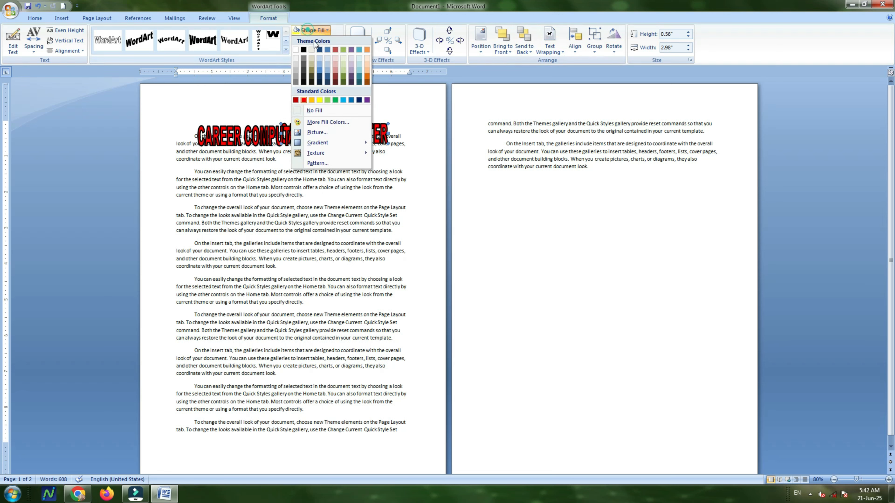
pyautogui.click(319, 101)
pyautogui.click(343, 137)
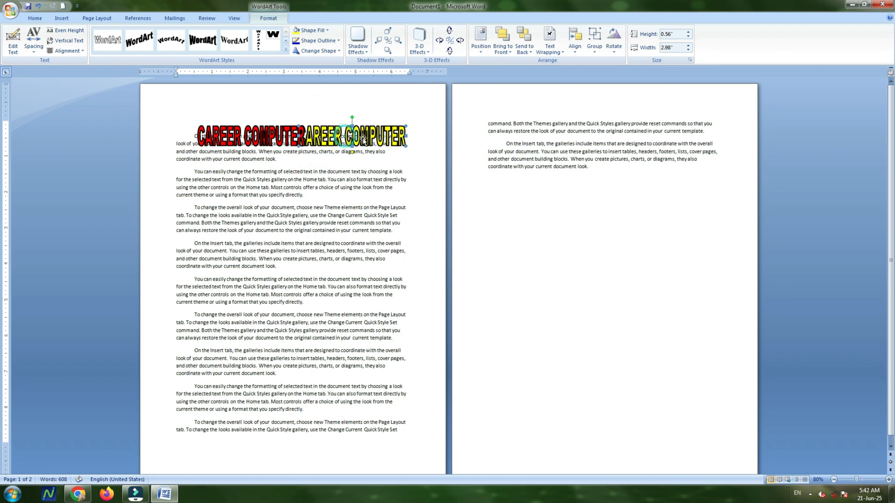
pyautogui.moveTo(363, 139); pyautogui.dragTo(349, 145)
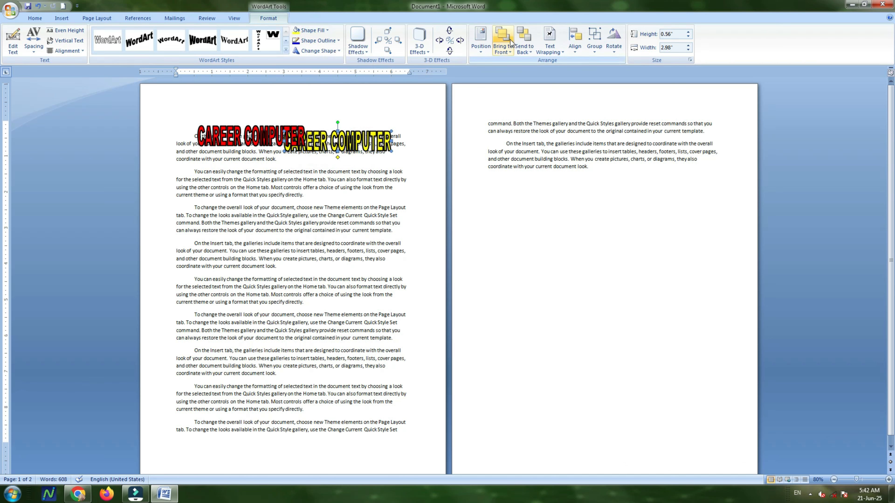
# Step: Bring the yellow WordArt to the front and slide it over the end of the red WordArt
pyautogui.click(502, 35)
pyautogui.click(356, 140)
pyautogui.moveTo(342, 135); pyautogui.dragTo(328, 131)
# Step: Preview the Middle Left position with square text wrapping without applying it, and move the yellow WordArt over the second paragraph
pyautogui.click(486, 46)
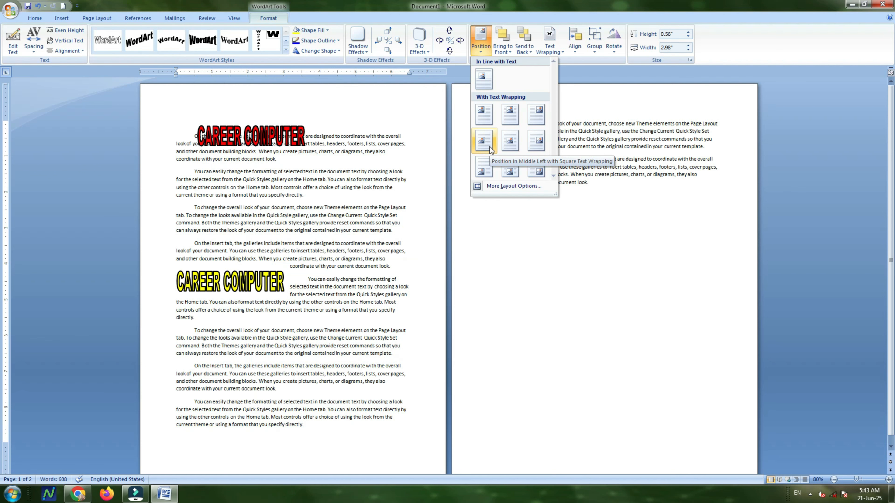
pyautogui.click(658, 153)
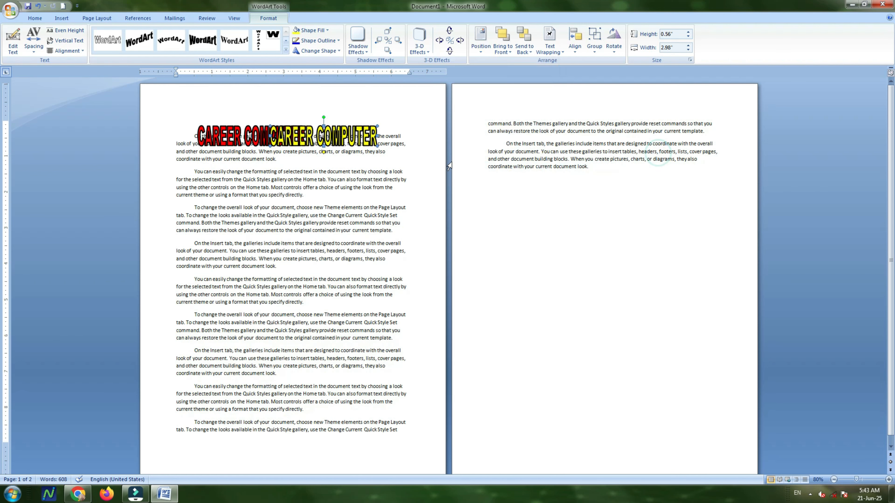
pyautogui.moveTo(331, 136); pyautogui.dragTo(327, 192)
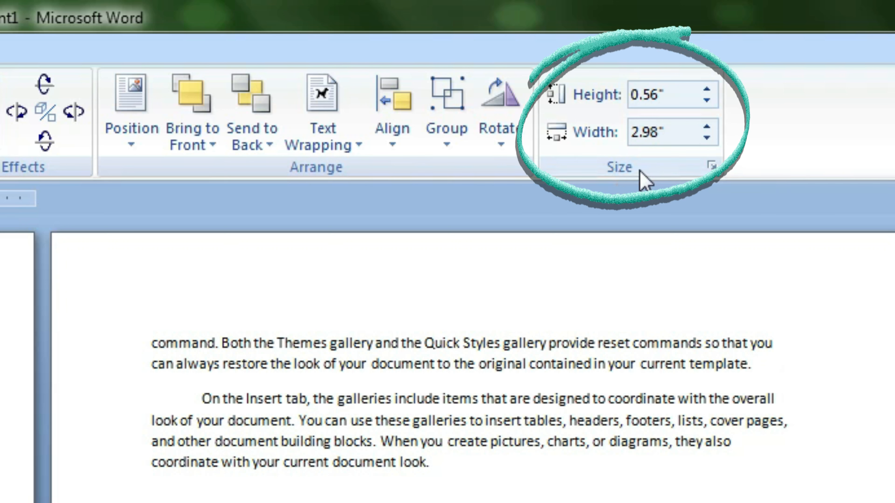
# Step: Set the yellow WordArt's height to 2" and its width to 4"
pyautogui.click(666, 95)
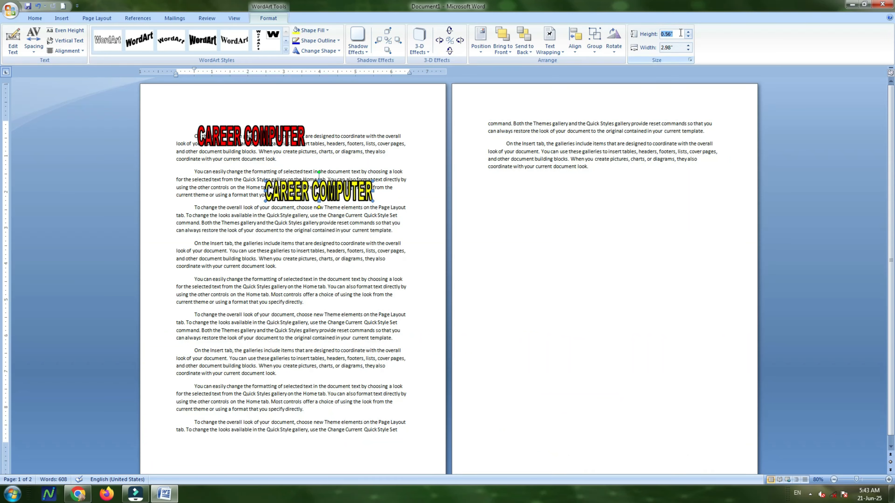
pyautogui.write('2')
pyautogui.press('Return')
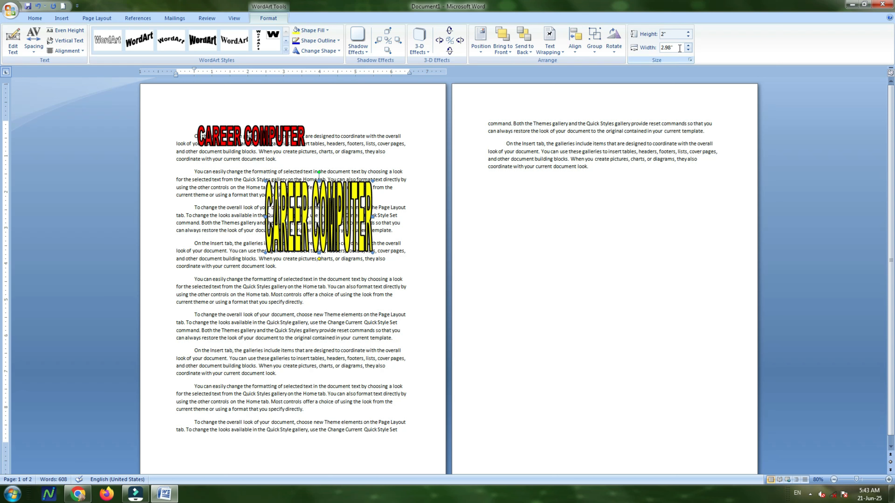
pyautogui.click(672, 45)
pyautogui.write('4')
pyautogui.press('Return')
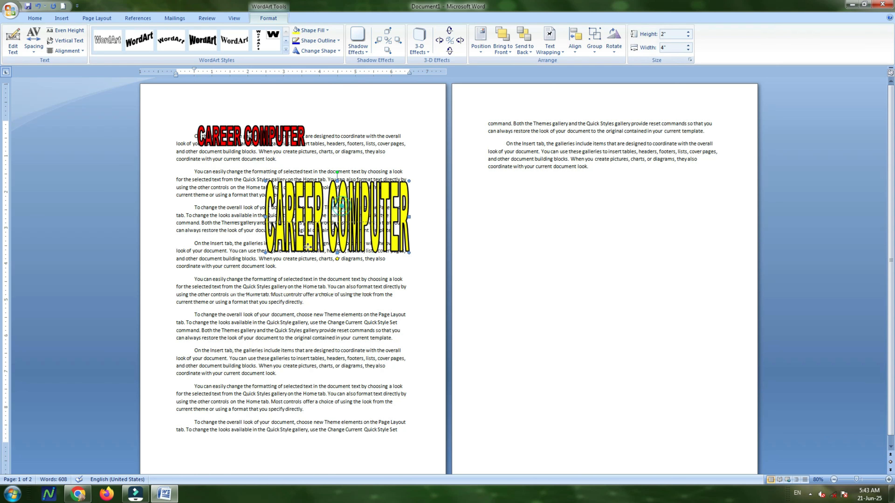
# Step: Move the yellow WordArt down over the third and fourth paragraphs and set its height to 1"
pyautogui.moveTo(316, 195); pyautogui.dragTo(283, 238)
pyautogui.click(682, 34)
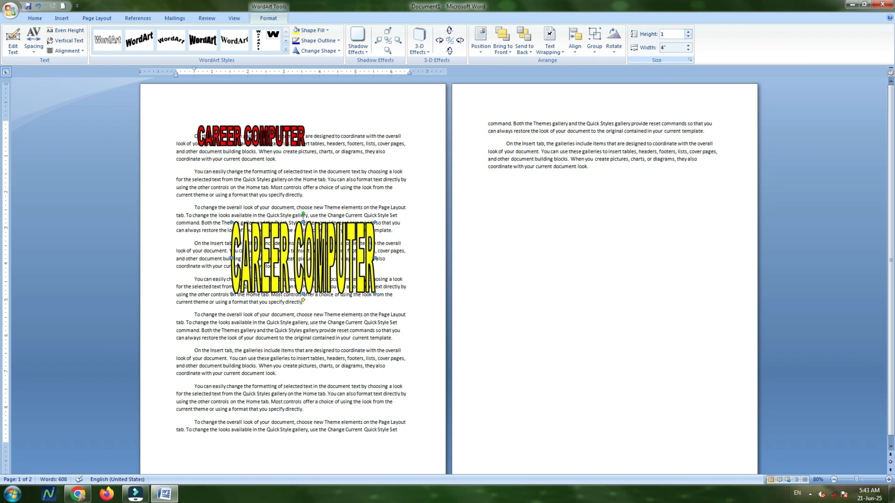
pyautogui.press('Return')
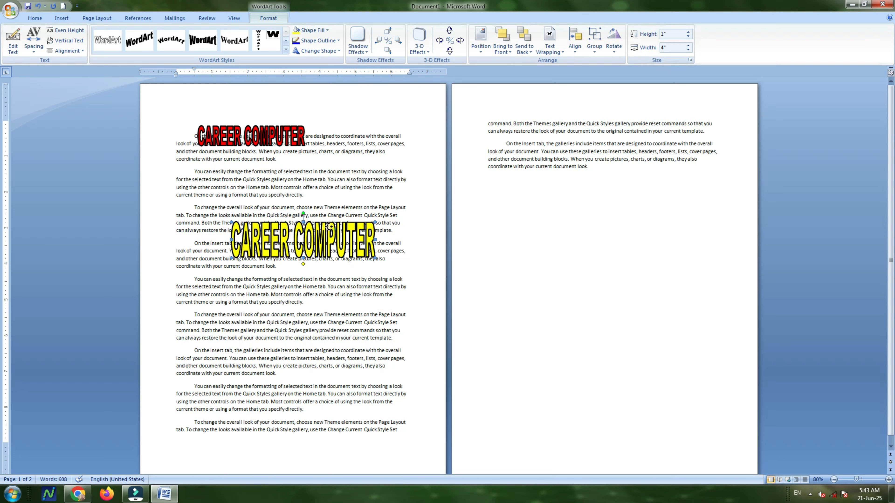
# Step: Move the yellow WordArt up below the red one and enlarge it freehand to about 1.77" high and 5.83" wide
pyautogui.moveTo(338, 227); pyautogui.dragTo(294, 192)
pyautogui.moveTo(330, 221); pyautogui.dragTo(398, 250)
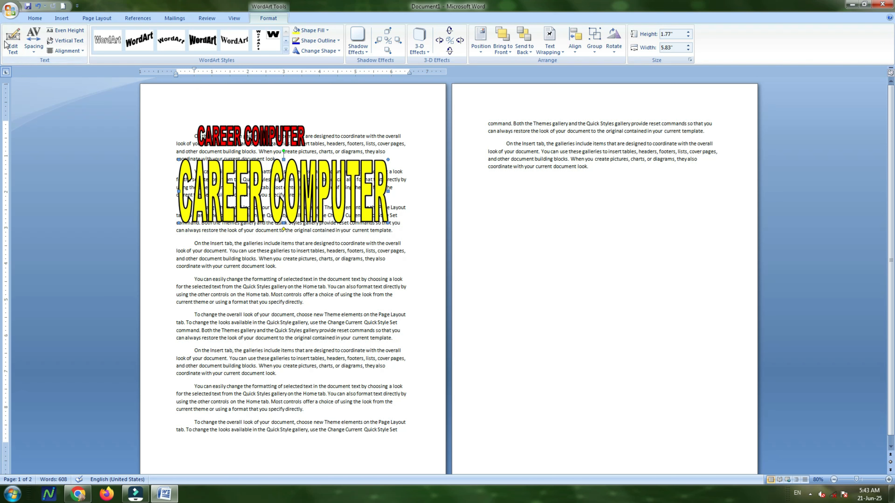
# Step: Edit the yellow WordArt's text, deleting the word CAREER so that it reads COMPUTER
pyautogui.click(14, 39)
pyautogui.moveTo(460, 204); pyautogui.dragTo(302, 193)
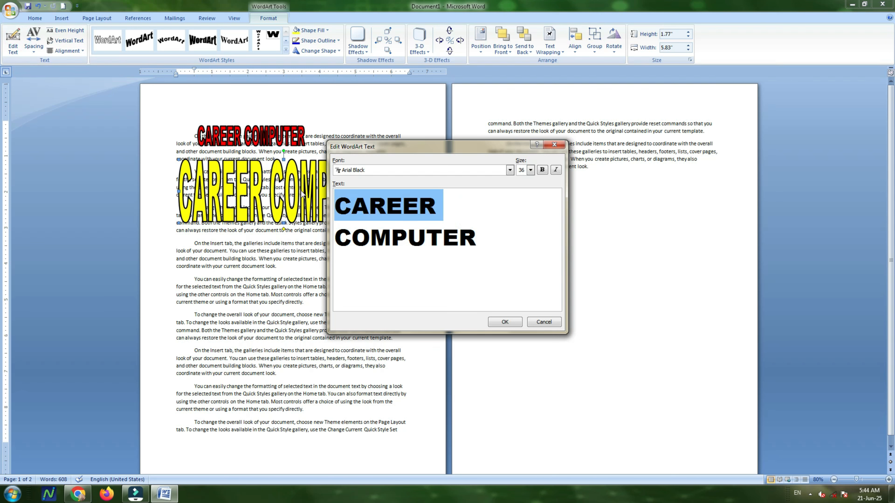
pyautogui.press('Delete')
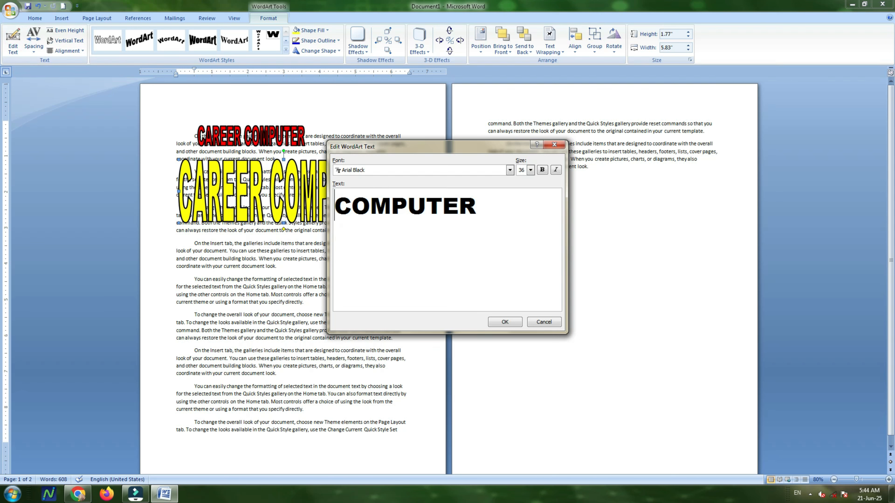
pyautogui.click(504, 322)
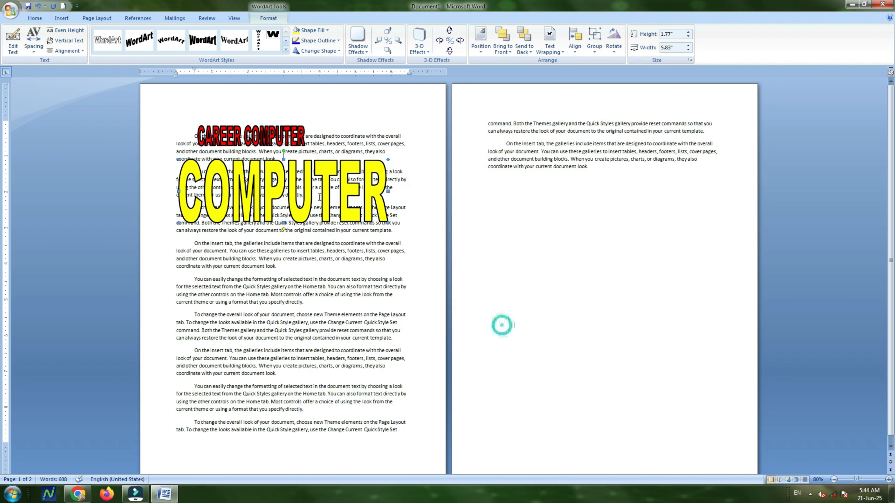
# Step: Move the yellow COMPUTER WordArt down over the third and fourth paragraphs and reopen its text for editing, accepting it without edits
pyautogui.moveTo(316, 192); pyautogui.dragTo(323, 241)
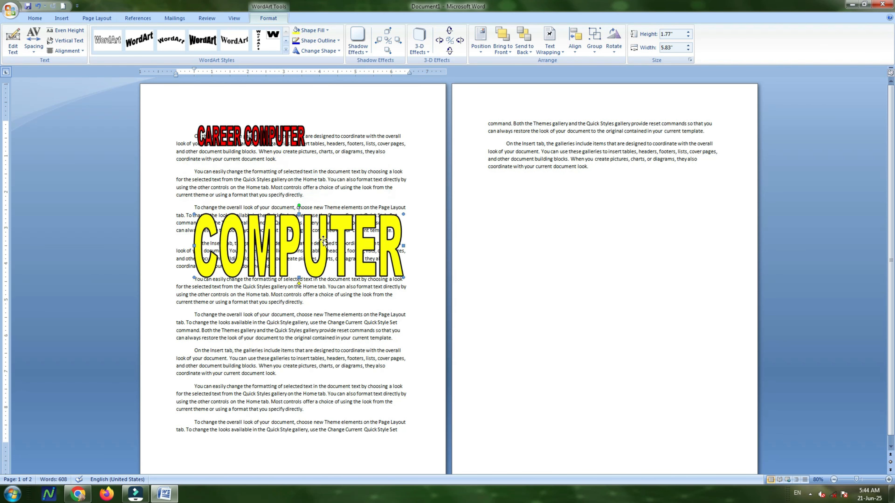
pyautogui.rightClick(323, 242)
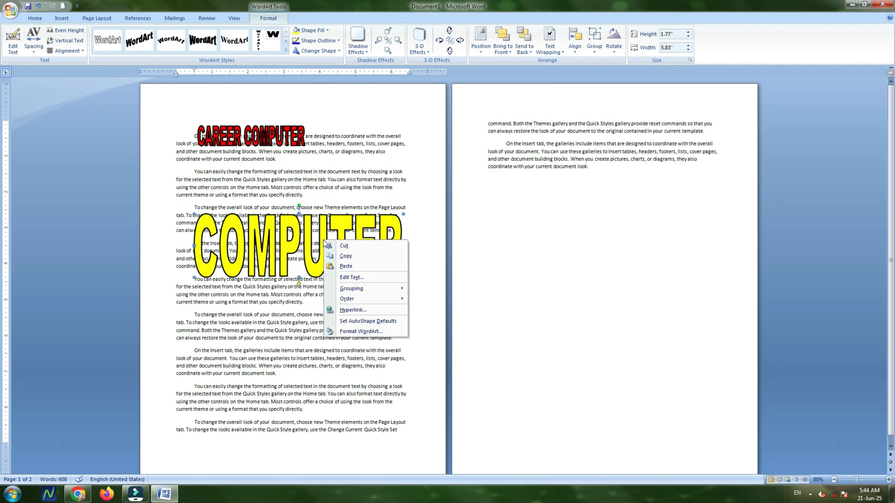
pyautogui.click(353, 277)
pyautogui.click(491, 214)
pyautogui.doubleClick(491, 214)
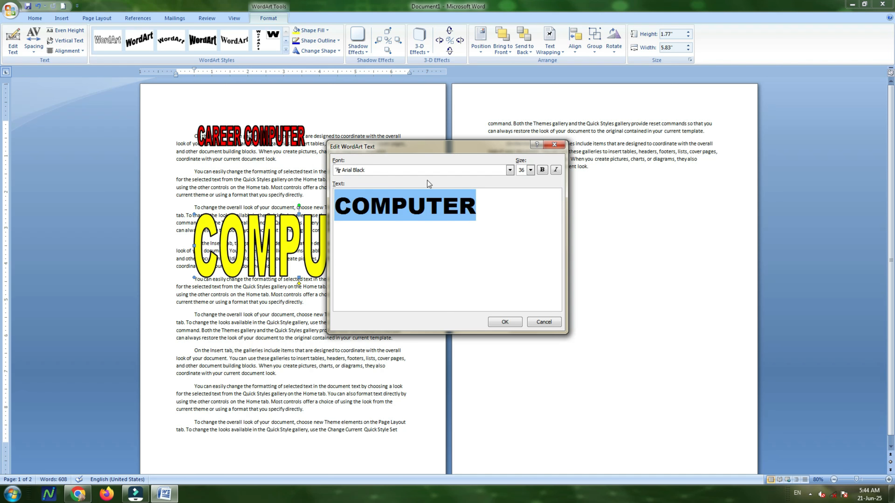
pyautogui.click(518, 324)
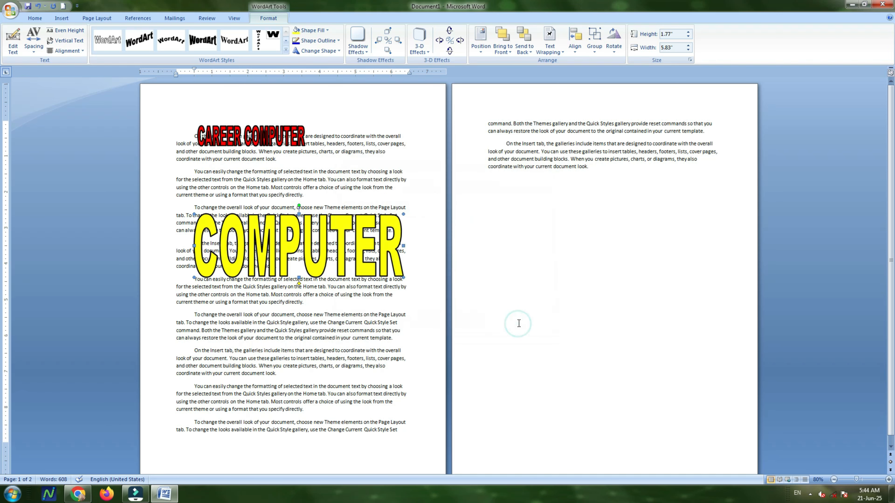
# Step: Try Very Tight and Tight character spacing on the yellow COMPUTER WordArt, and return it to Normal
pyautogui.click(34, 46)
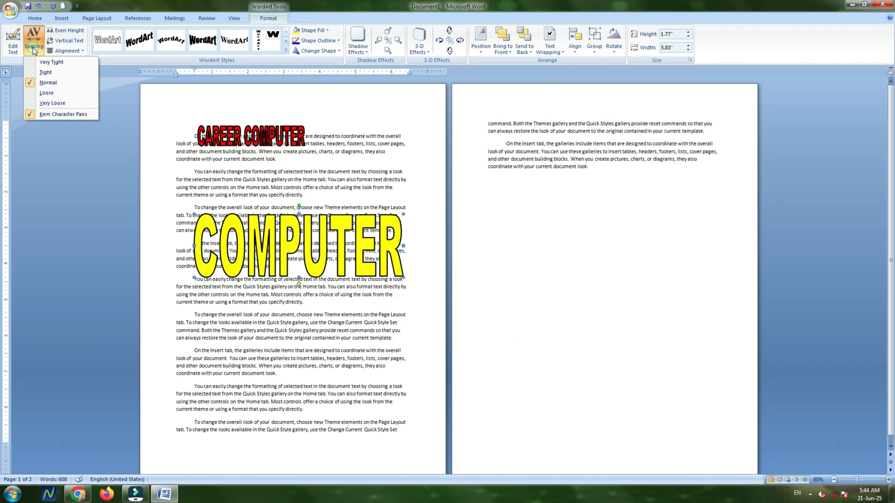
pyautogui.click(55, 63)
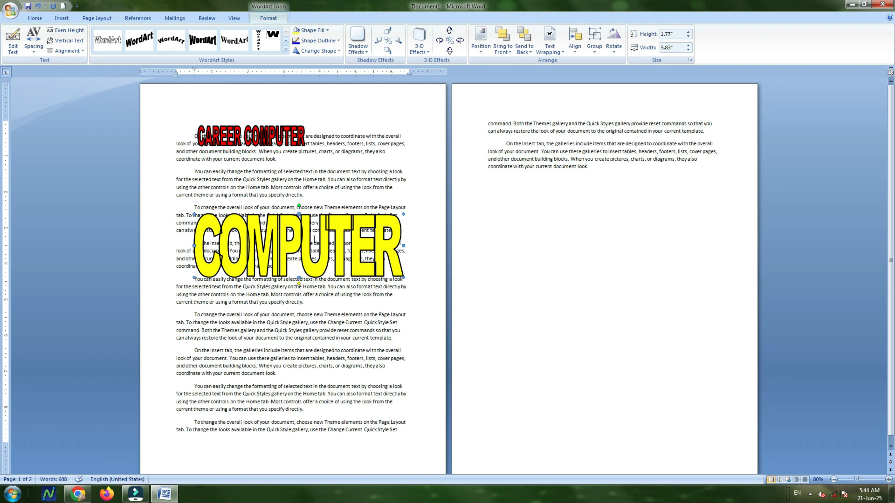
pyautogui.click(34, 41)
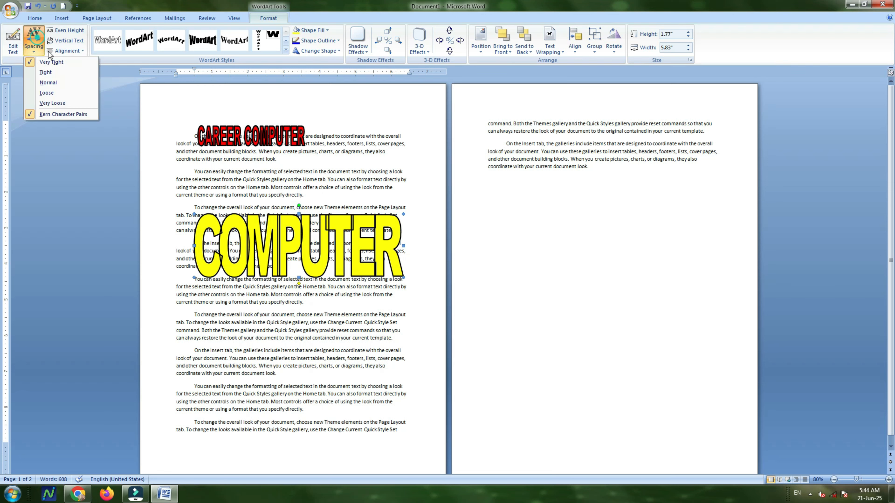
pyautogui.click(56, 72)
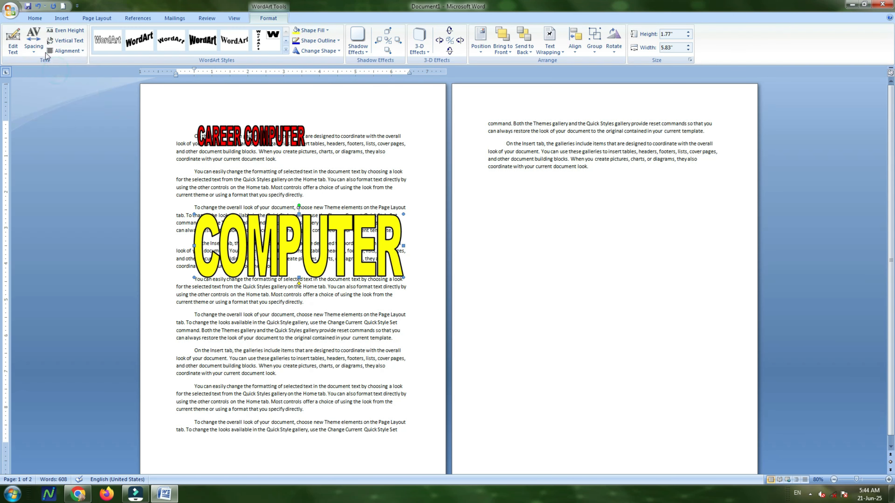
pyautogui.click(39, 43)
pyautogui.click(54, 86)
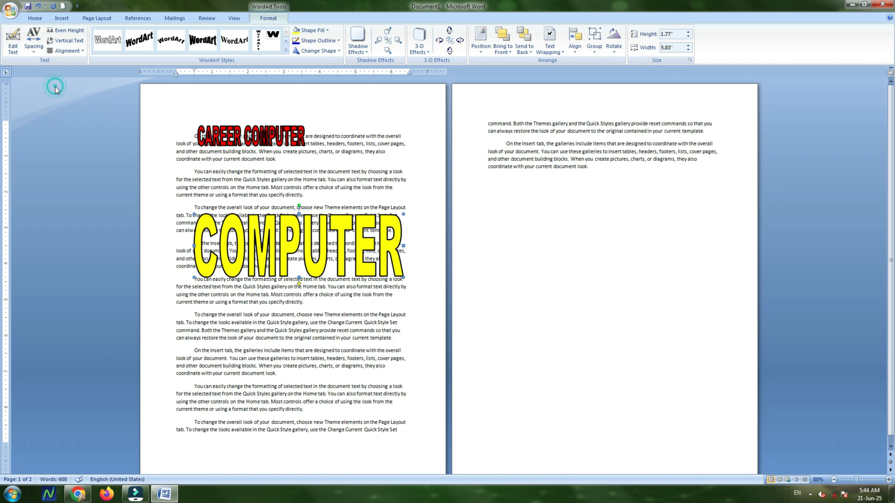
# Step: Try Very Loose and Loose character spacing on the yellow COMPUTER WordArt, and restore Normal spacing
pyautogui.click(31, 40)
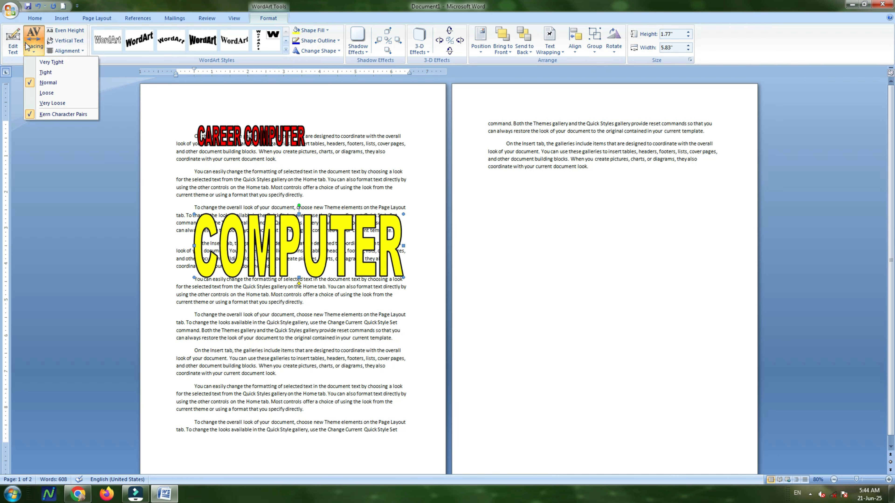
pyautogui.click(60, 104)
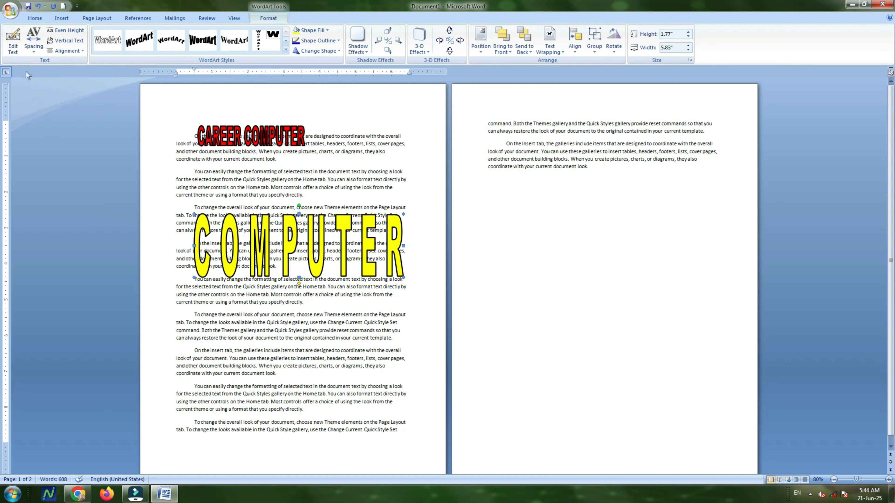
pyautogui.click(65, 50)
pyautogui.click(34, 45)
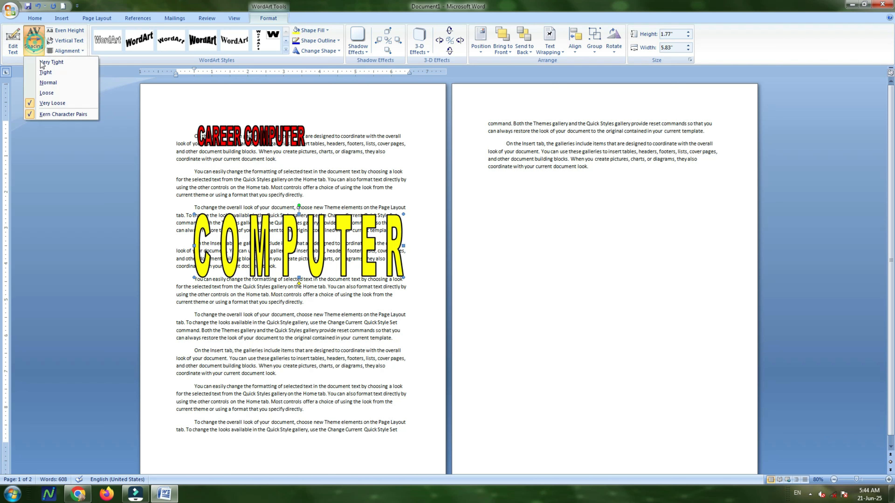
pyautogui.click(49, 94)
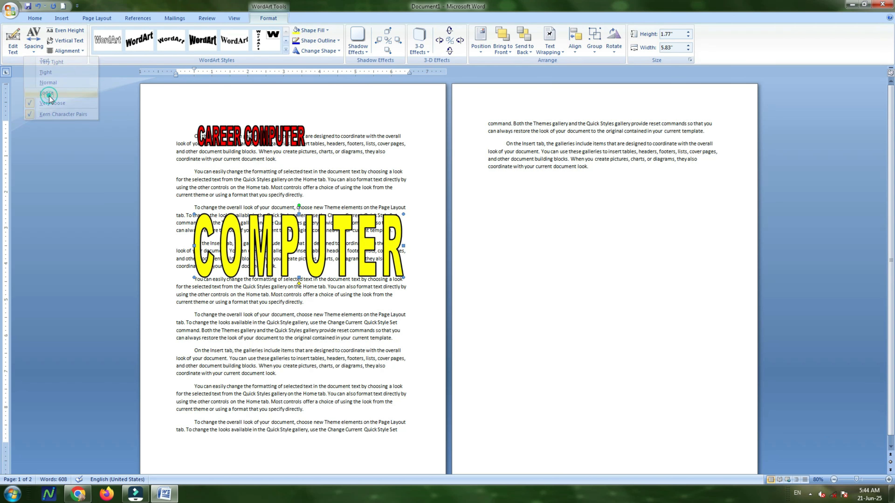
pyautogui.click(31, 50)
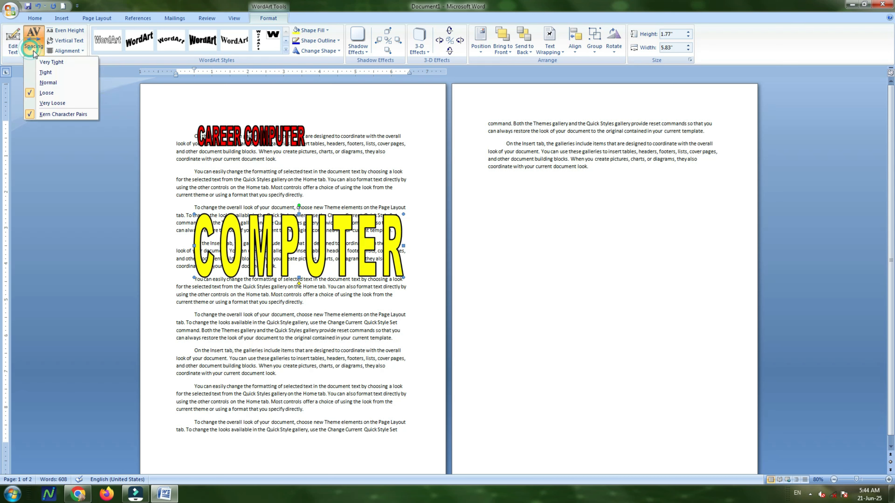
pyautogui.click(44, 85)
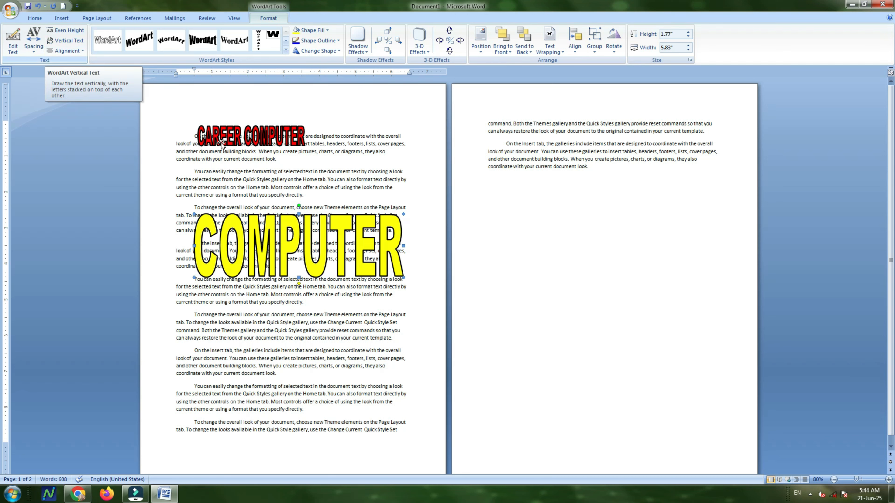
# Step: Move the yellow WordArt up over the second and third paragraphs and change its text to Computer
pyautogui.moveTo(299, 250); pyautogui.dragTo(303, 208)
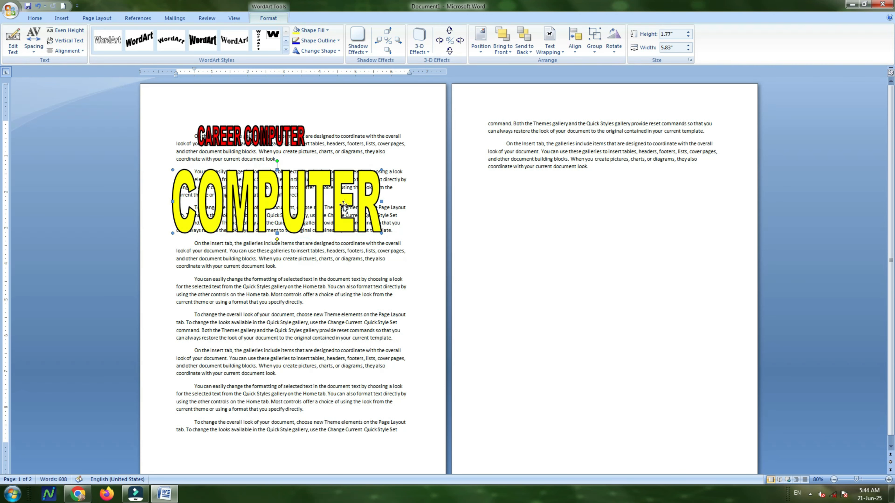
pyautogui.rightClick(366, 201)
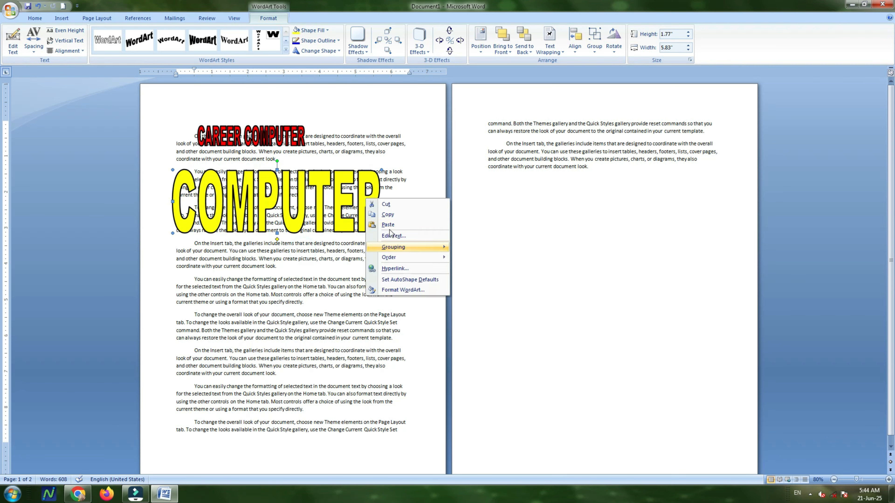
pyautogui.click(395, 239)
pyautogui.moveTo(473, 210); pyautogui.dragTo(361, 207)
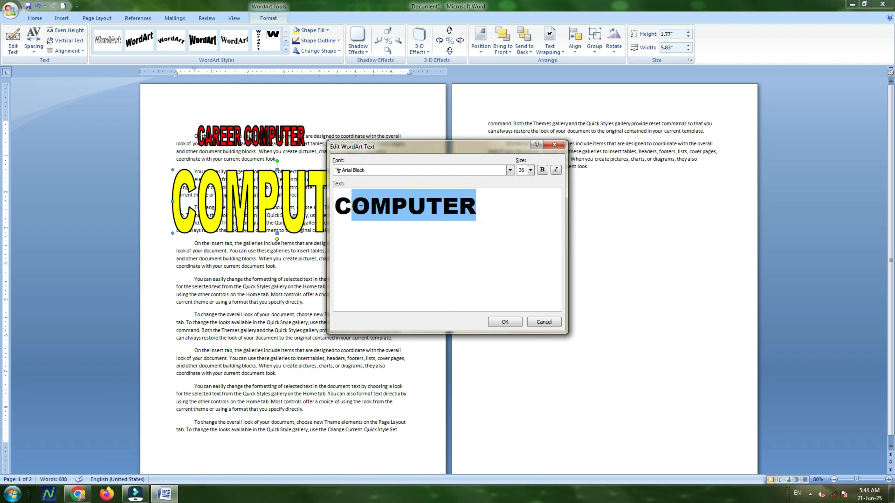
pyautogui.write('omputer')
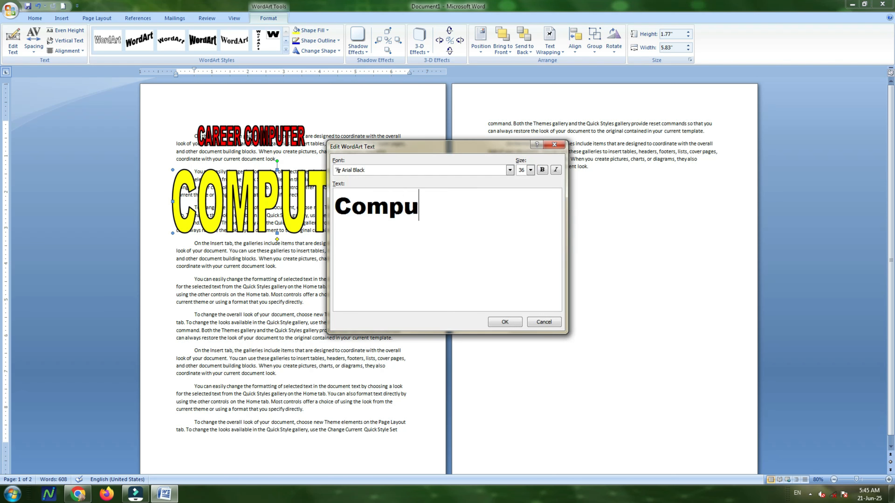
pyautogui.click(504, 322)
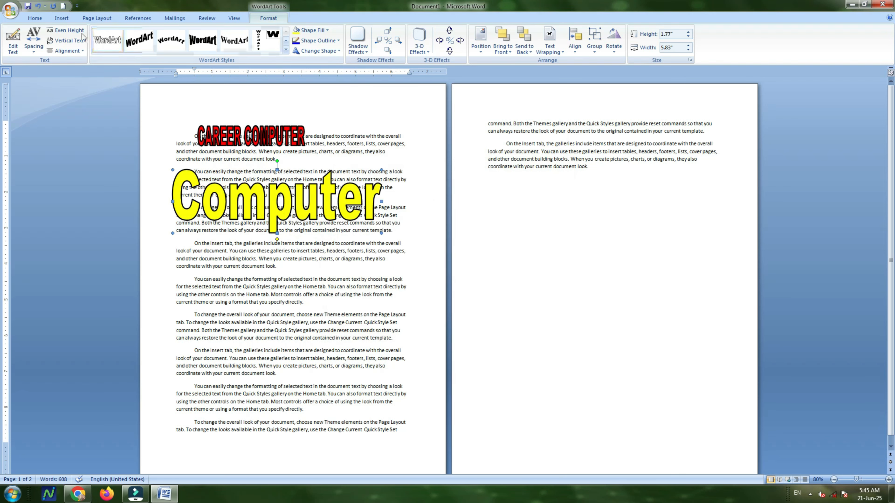
# Step: Apply Even Height to the yellow Computer WordArt and toggle Vertical Text on and back off twice
pyautogui.click(70, 31)
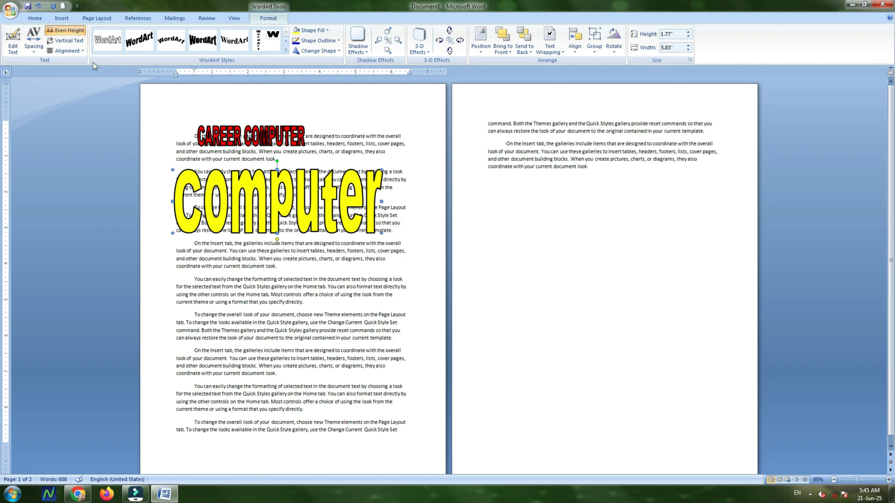
pyautogui.click(80, 41)
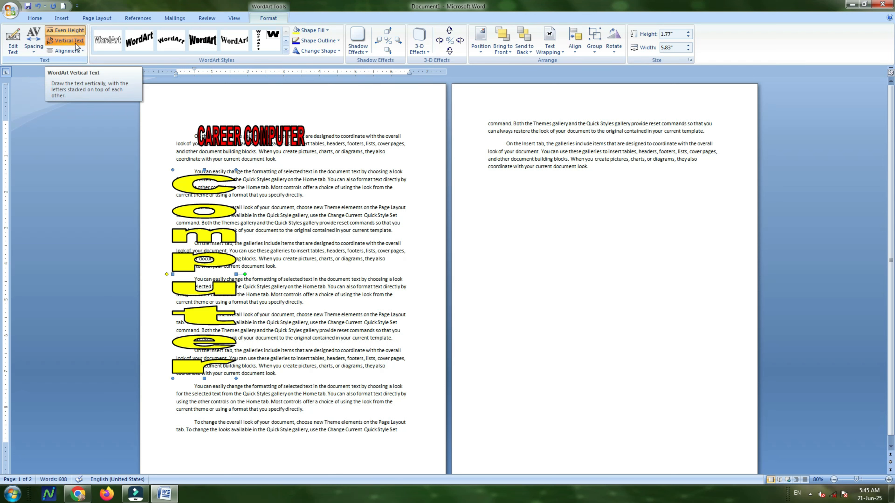
pyautogui.click(76, 44)
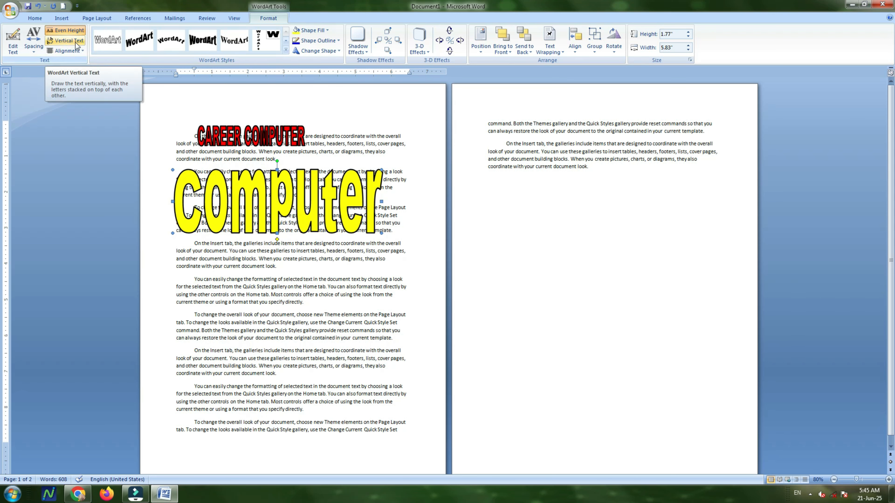
pyautogui.click(75, 41)
pyautogui.click(75, 42)
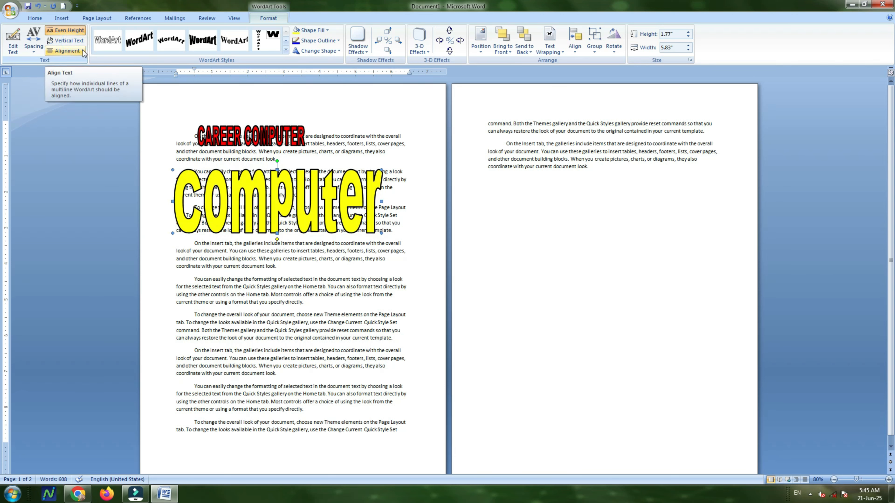
# Step: Try Left Align on the yellow Computer WordArt and set its text alignment to Right Align
pyautogui.click(82, 50)
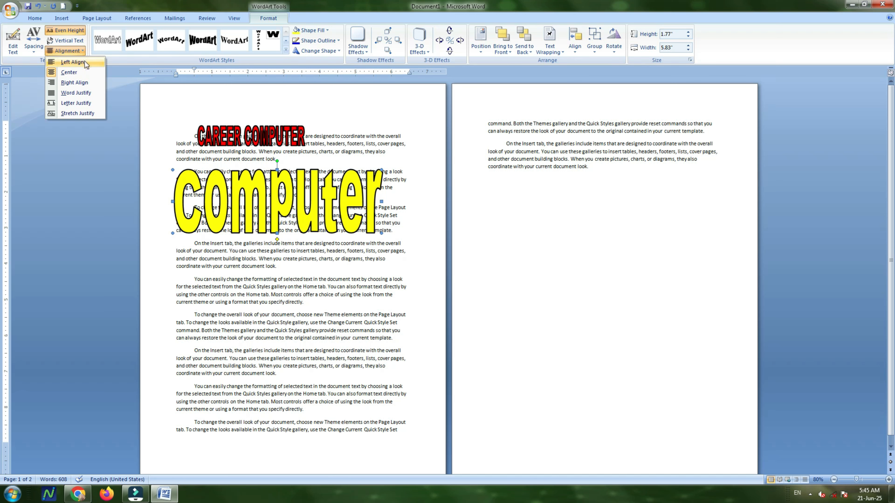
pyautogui.click(84, 62)
pyautogui.click(63, 48)
pyautogui.click(82, 84)
pyautogui.click(66, 51)
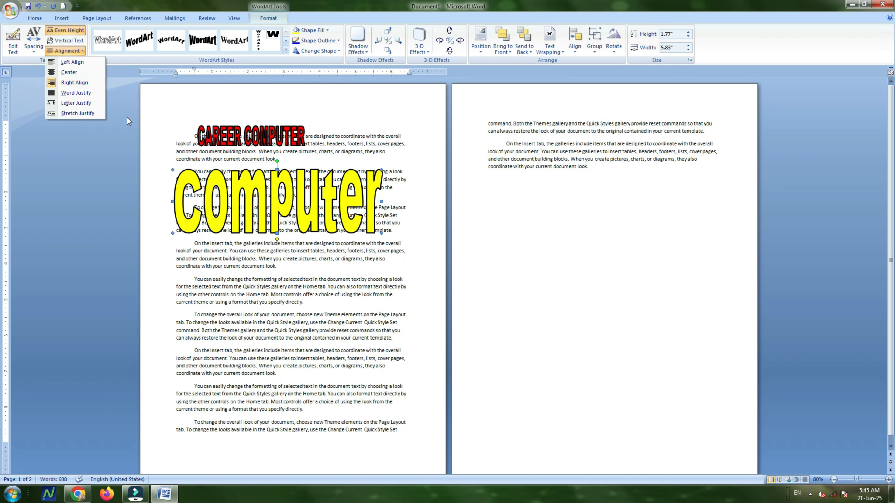
# Step: Move the red CAREER COMPUTER WordArt slightly down and to the right over the first paragraph
pyautogui.click(241, 138)
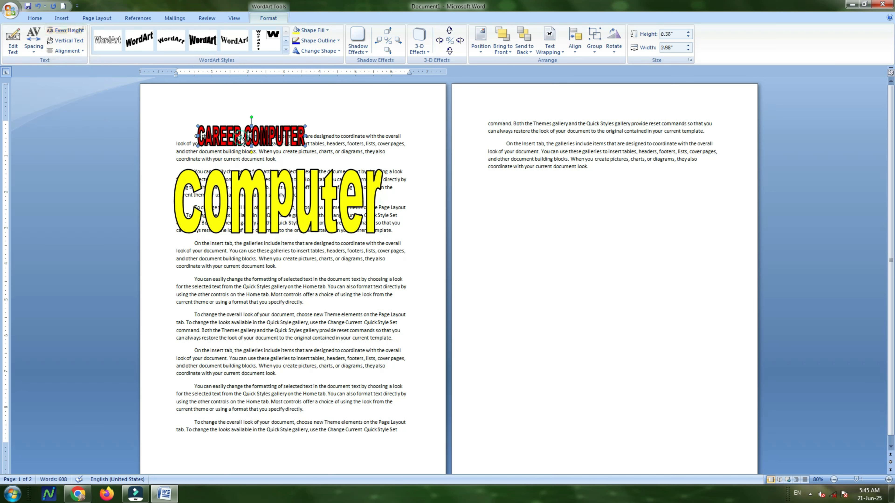
pyautogui.moveTo(280, 140); pyautogui.dragTo(306, 150)
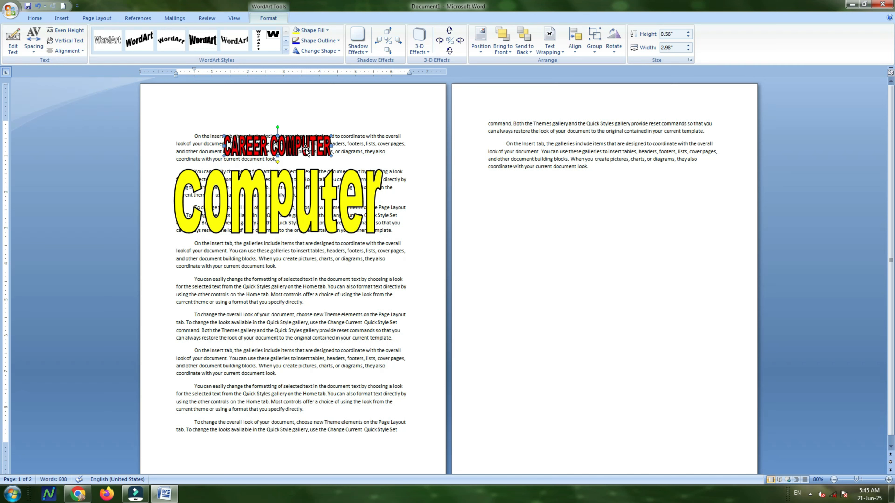